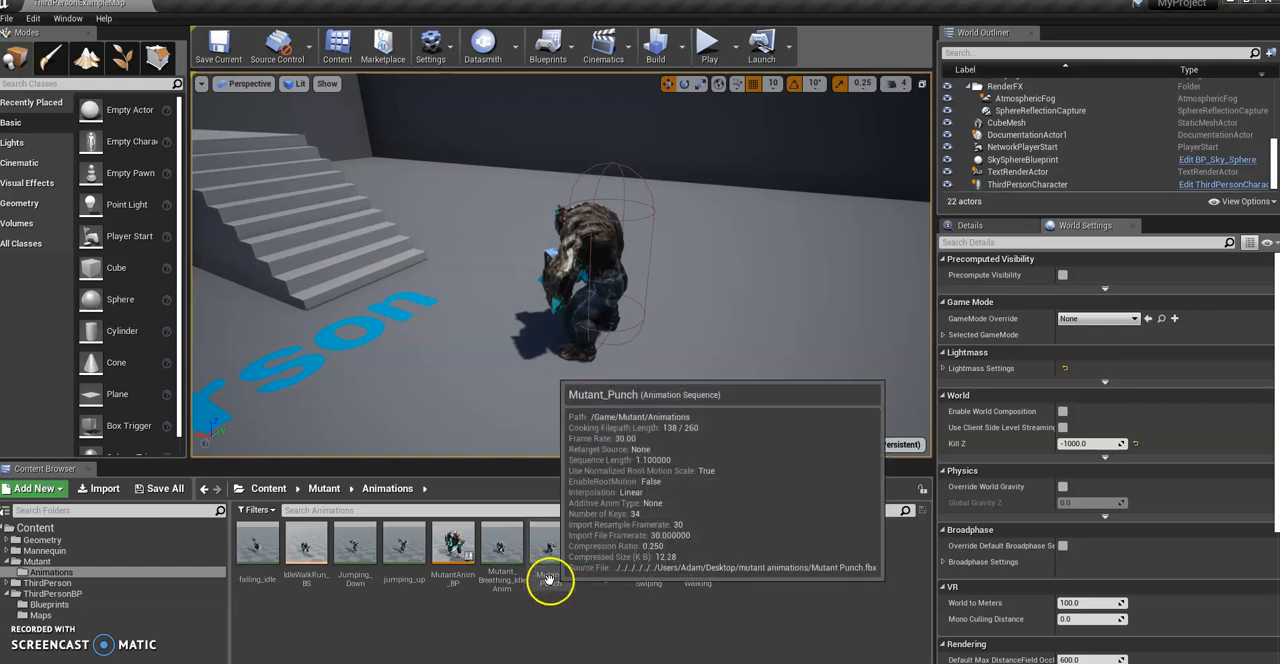
{"action": "left_click", "coordinate": [650, 586]}
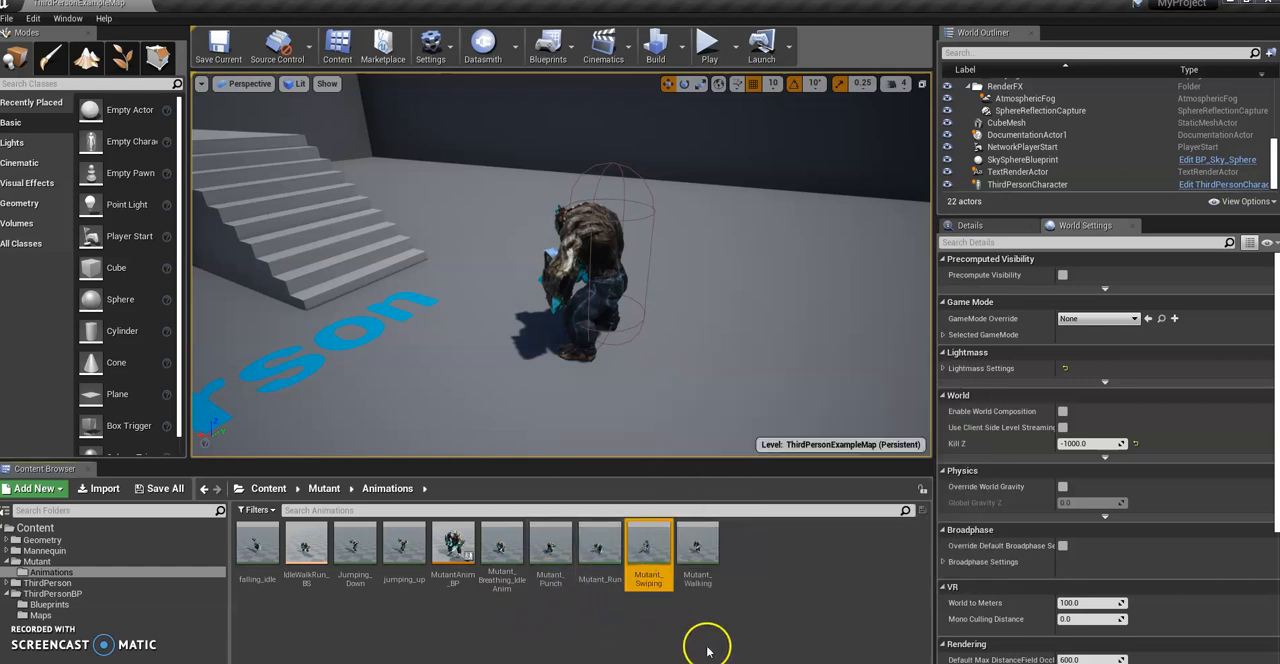
{"action": "left_click", "coordinate": [550, 578]}
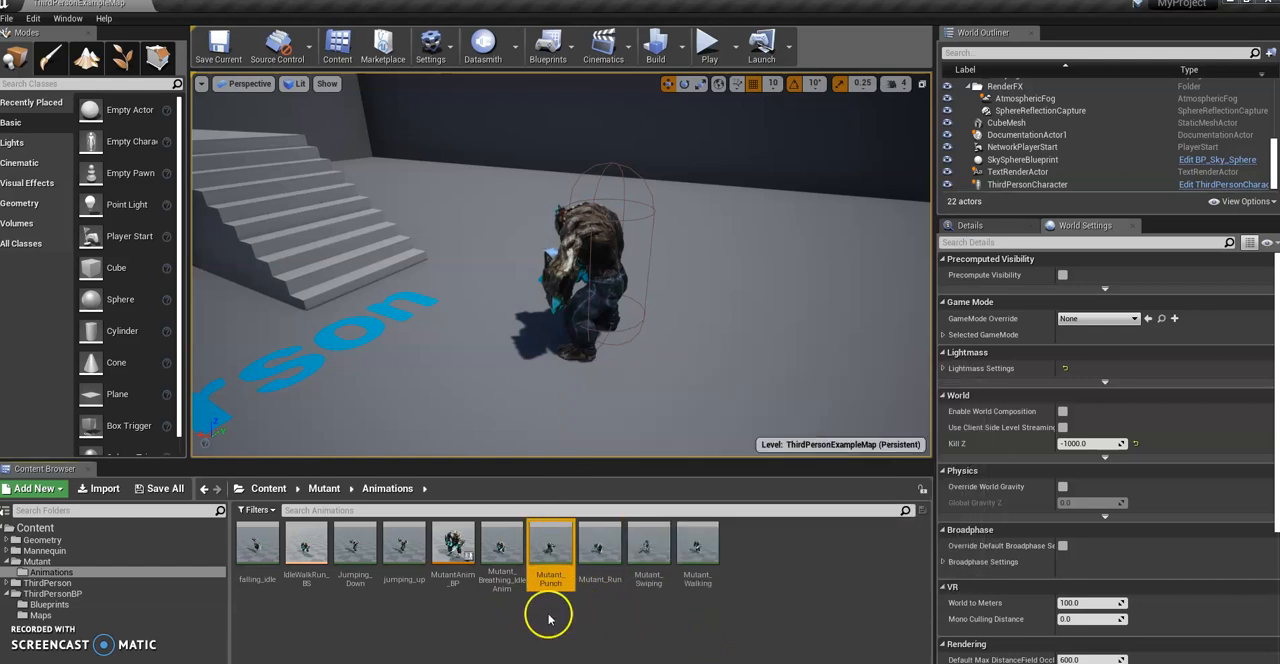
{"action": "left_click", "coordinate": [598, 614]}
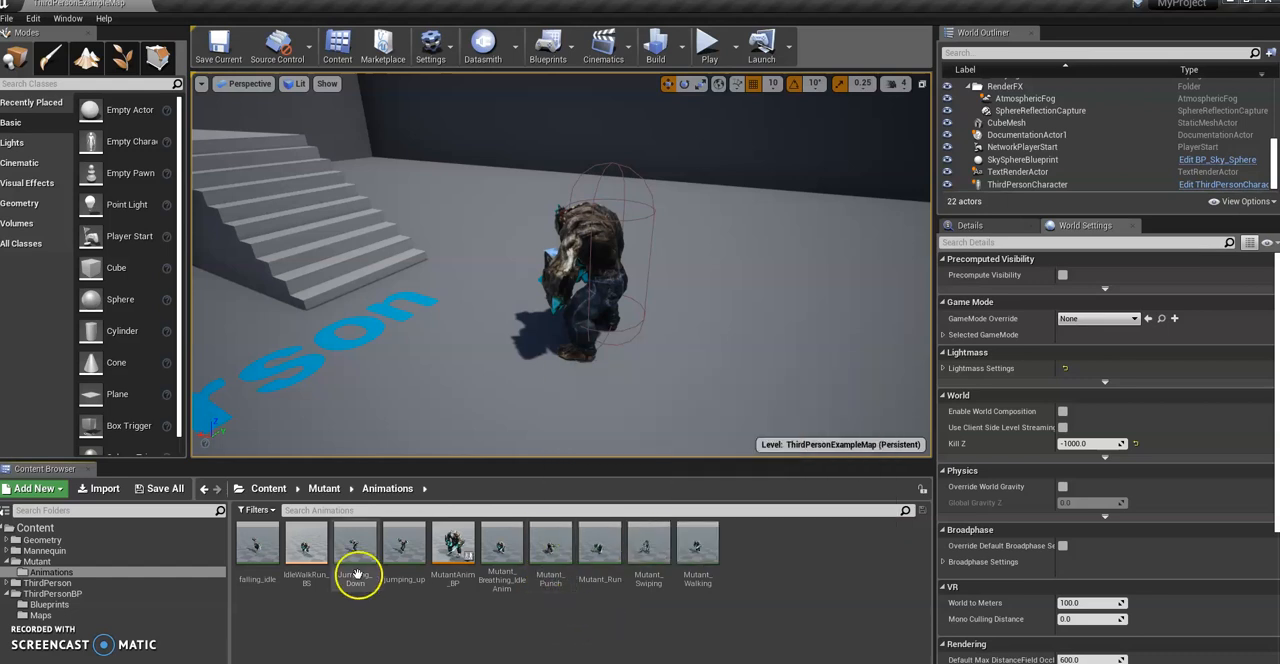
Step: Review the states and transitions in the New State Machine of MutantAnim_BP and close the blueprint
{"action": "double_click", "coordinate": [452, 548]}
{"action": "scroll", "coordinate": [452, 545], "scroll_direction": "down", "scroll_amount": 1}
{"action": "left_click", "coordinate": [449, 420]}
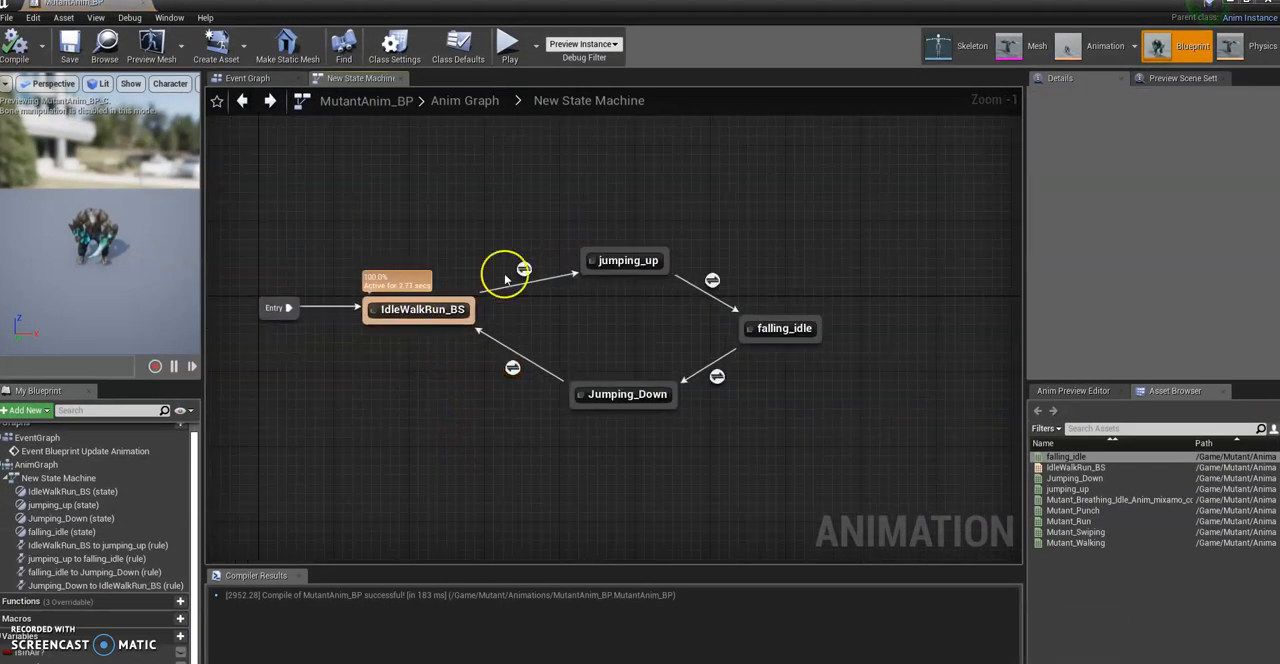
{"action": "mouse_move", "coordinate": [417, 325]}
{"action": "left_click_drag", "start_coordinate": [417, 325], "coordinate": [422, 445]}
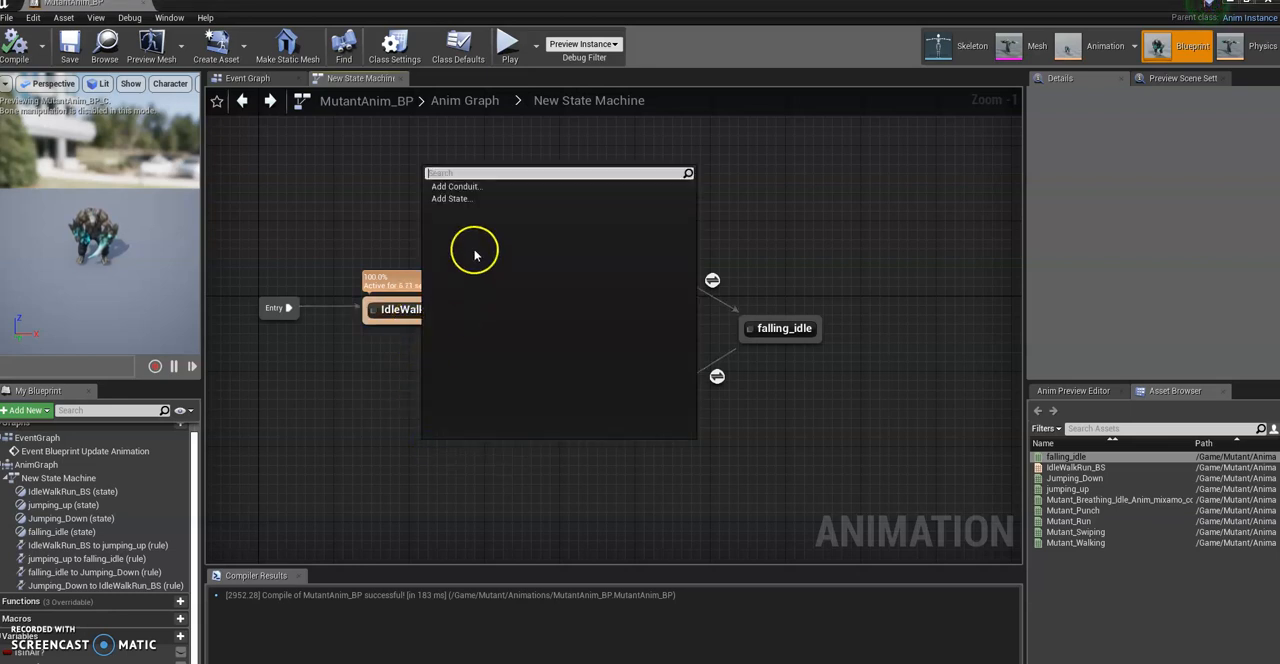
{"action": "left_click", "coordinate": [372, 439]}
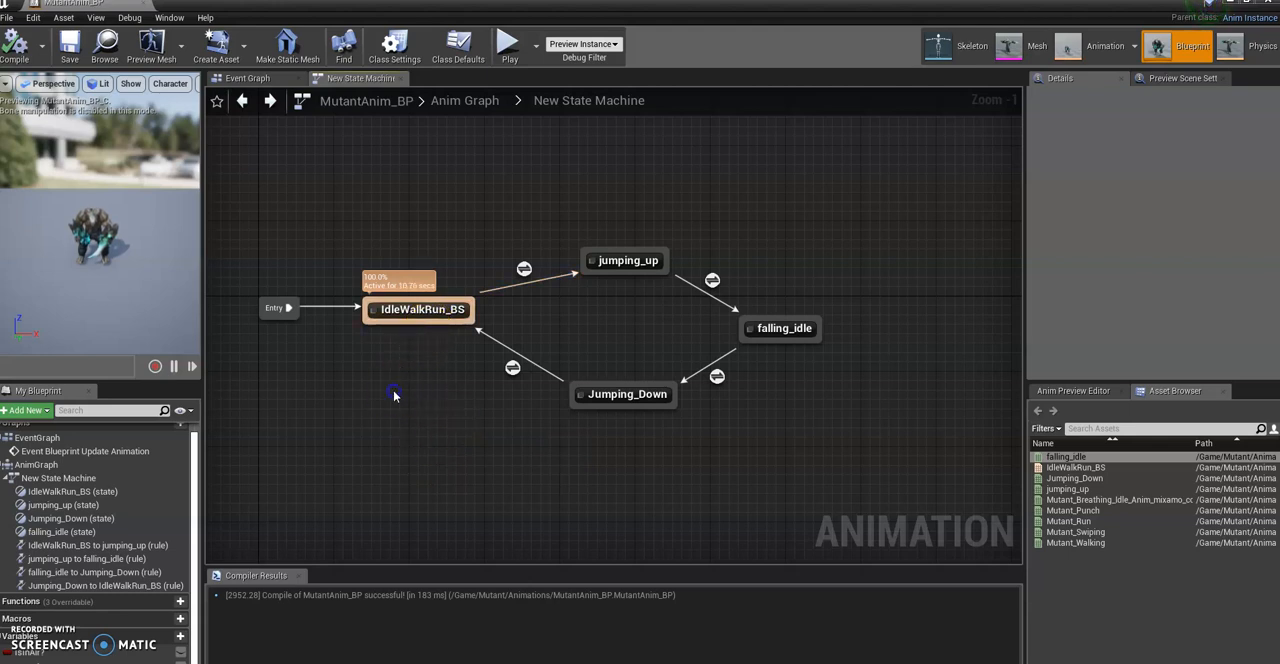
{"action": "left_click", "coordinate": [143, 6]}
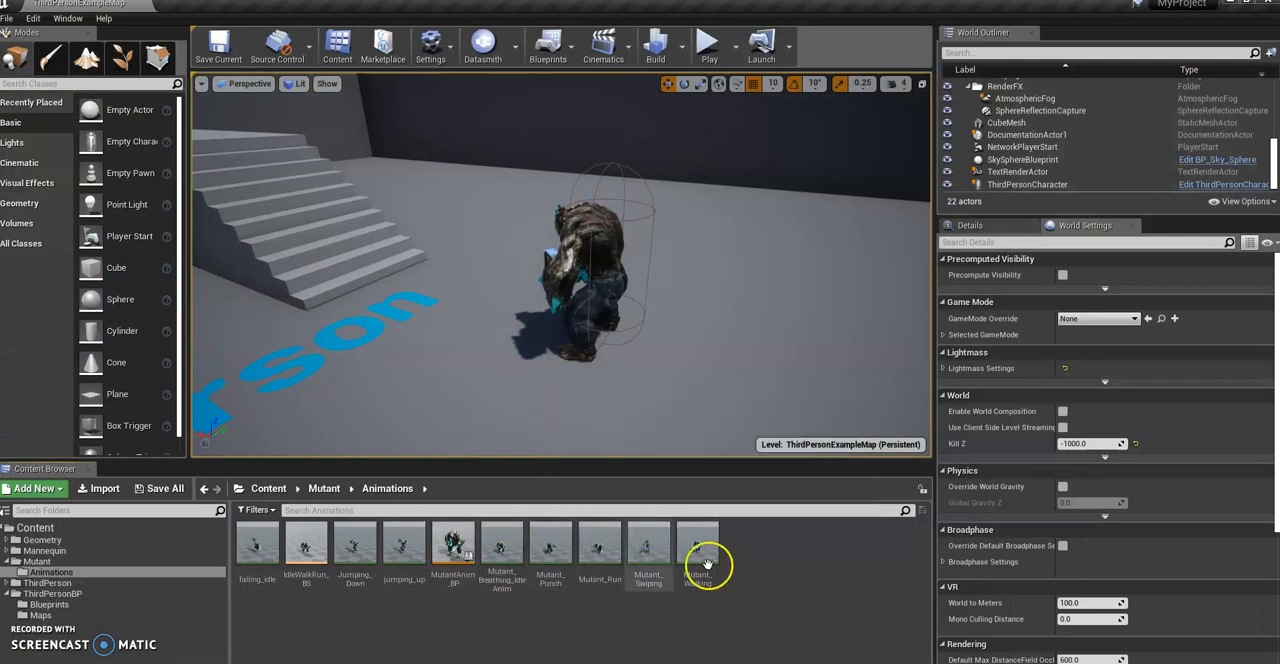
Step: Create an Animation Montage in the Mutant Animations folder using Mutant_Breathing_Idle_Skeleton
{"action": "right_click", "coordinate": [756, 563]}
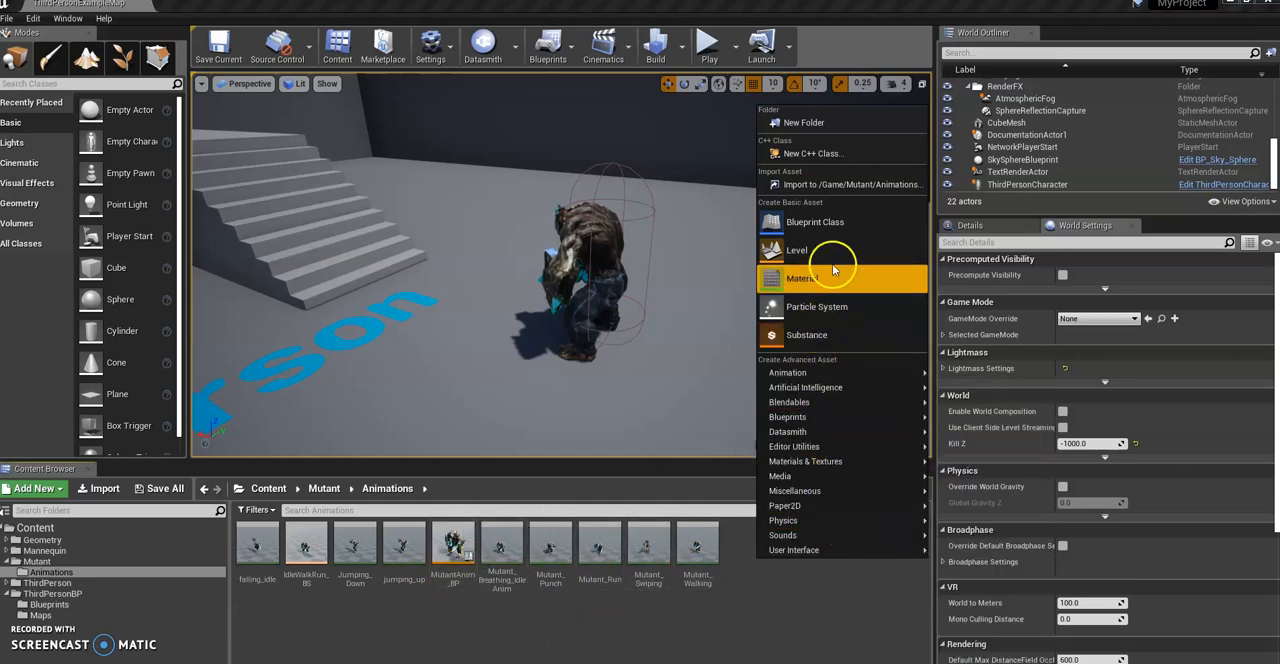
{"action": "mouse_move", "coordinate": [790, 373]}
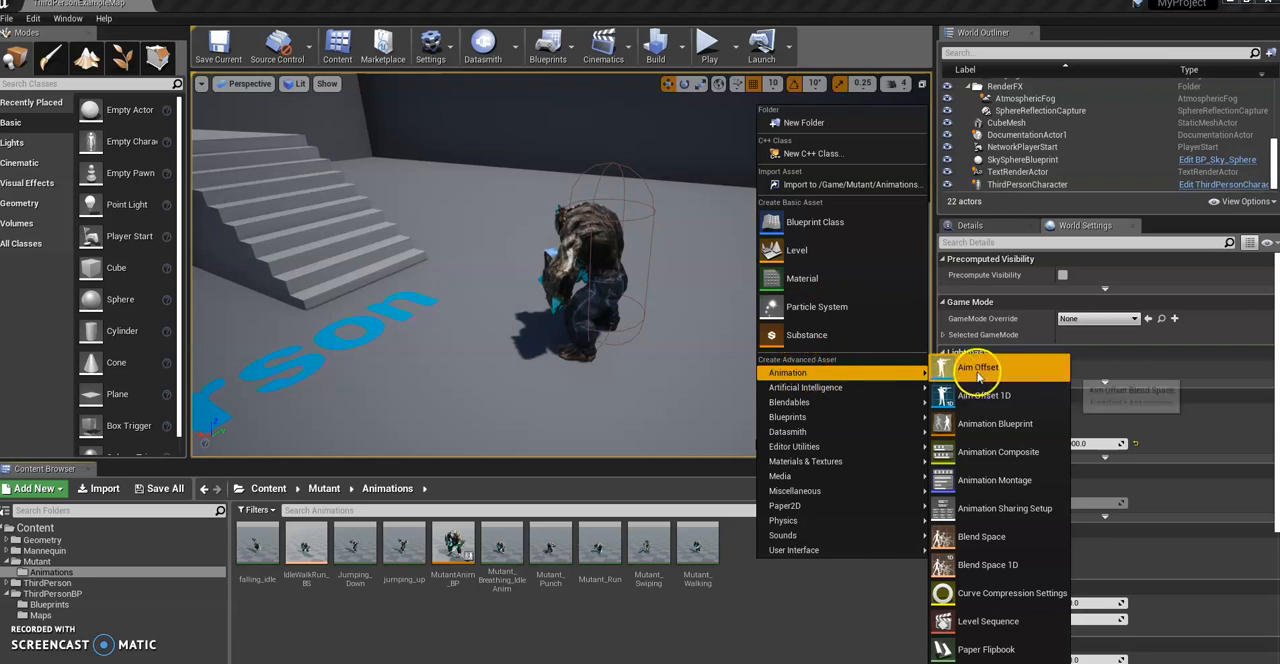
{"action": "mouse_move", "coordinate": [928, 476]}
{"action": "mouse_move", "coordinate": [925, 373]}
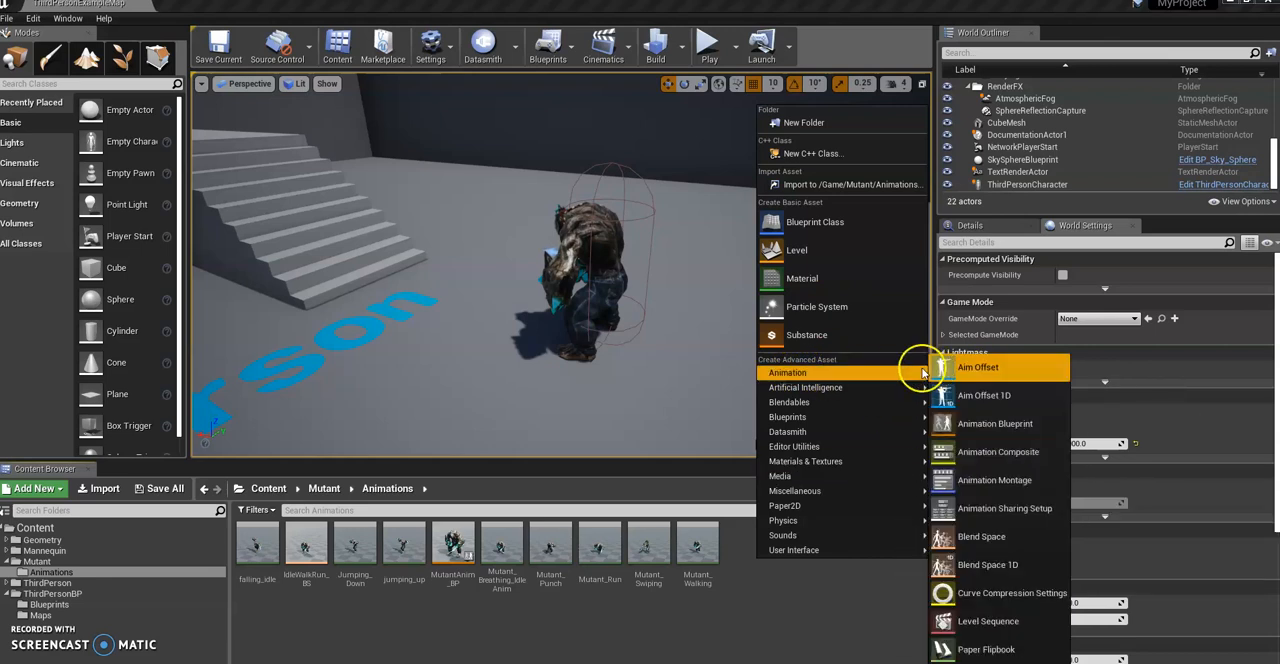
{"action": "left_click", "coordinate": [1001, 481]}
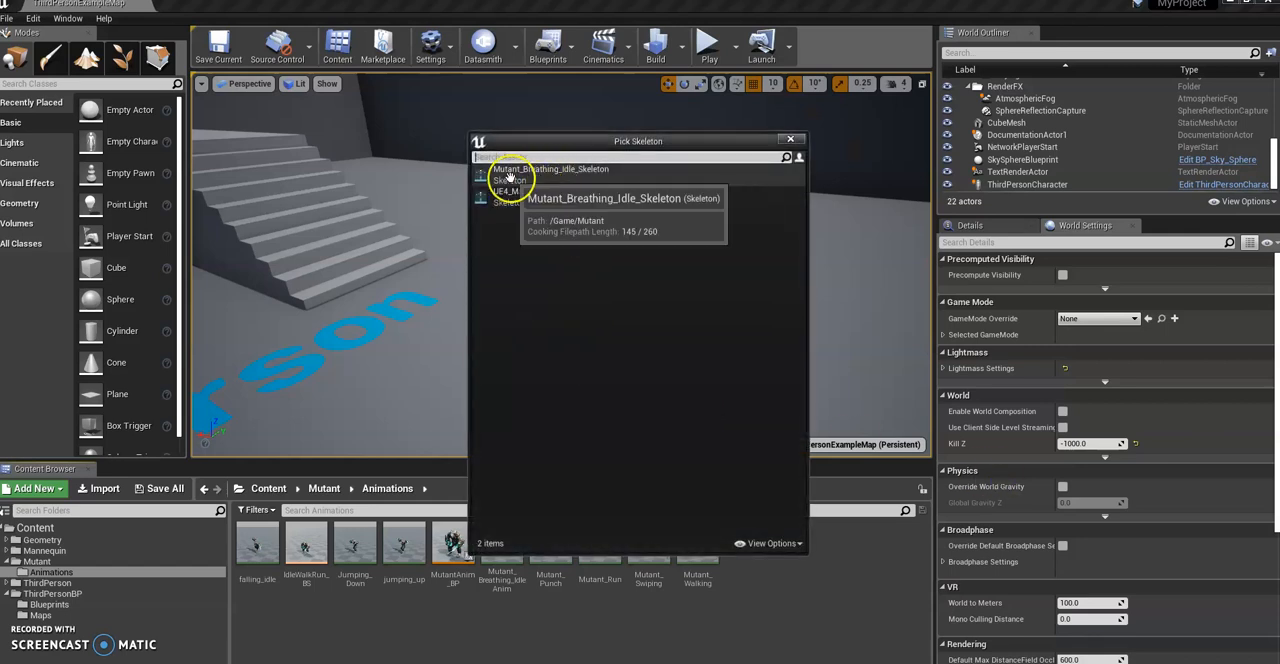
{"action": "left_click", "coordinate": [521, 176]}
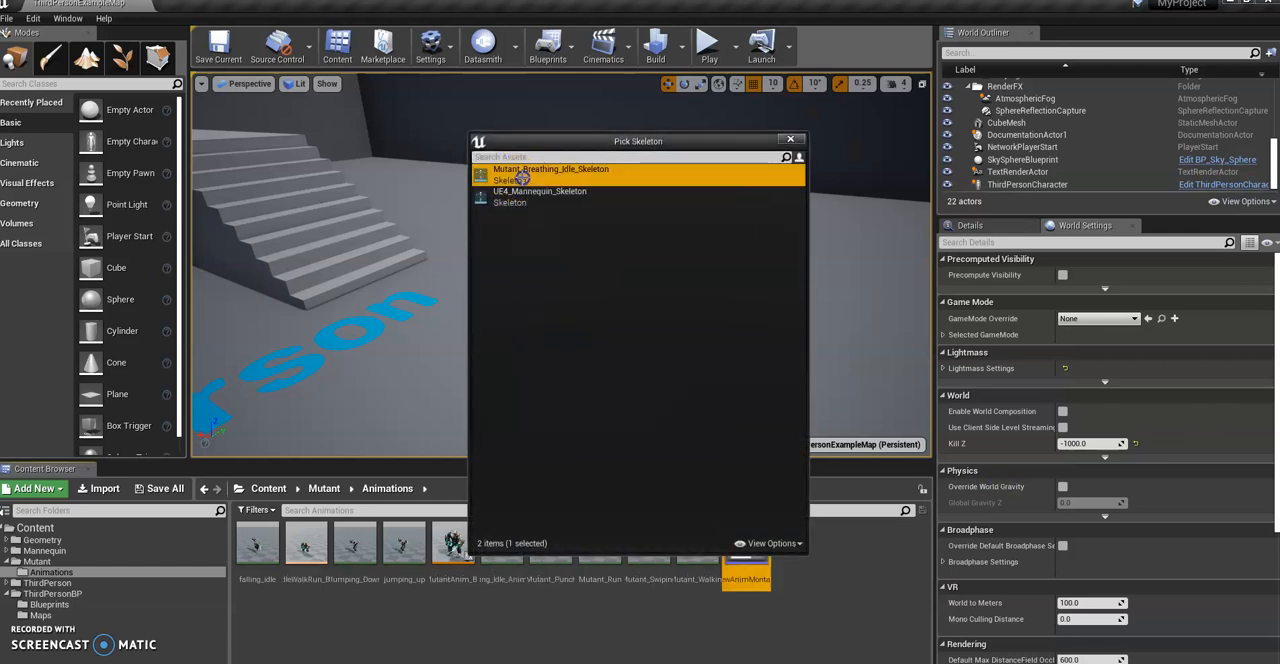
{"action": "key", "text": "Return"}
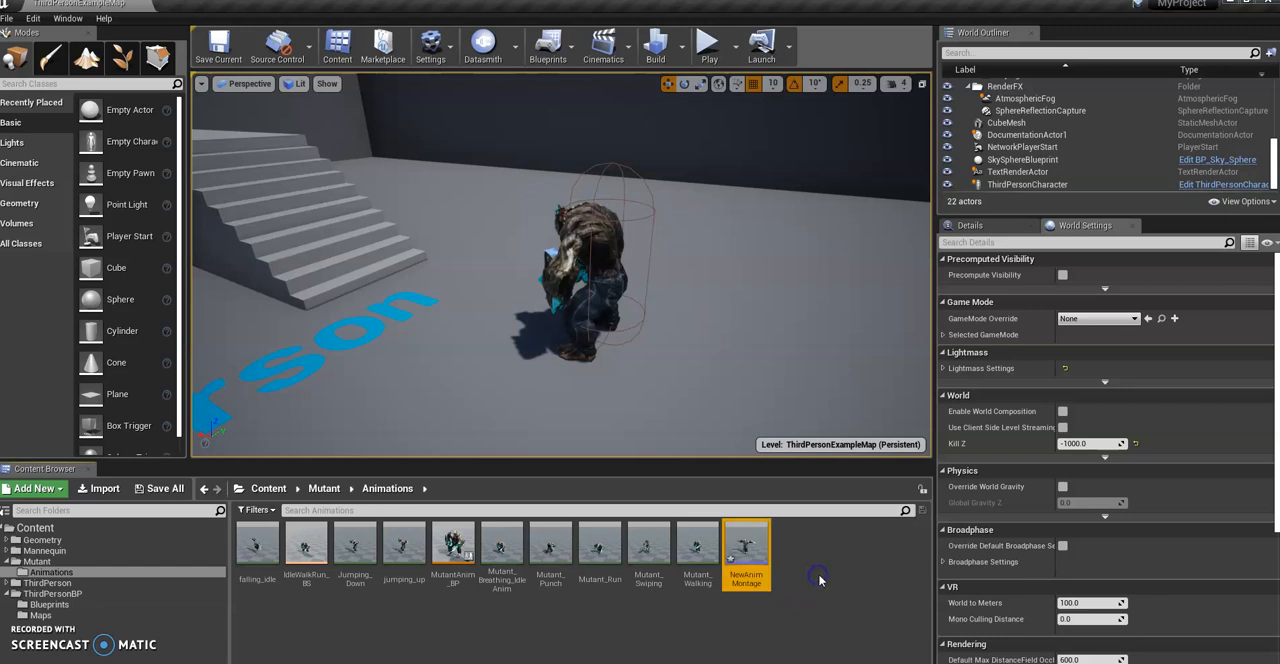
Step: Rename the new animation montage as AttackAnimMontage
{"action": "right_click", "coordinate": [750, 562]}
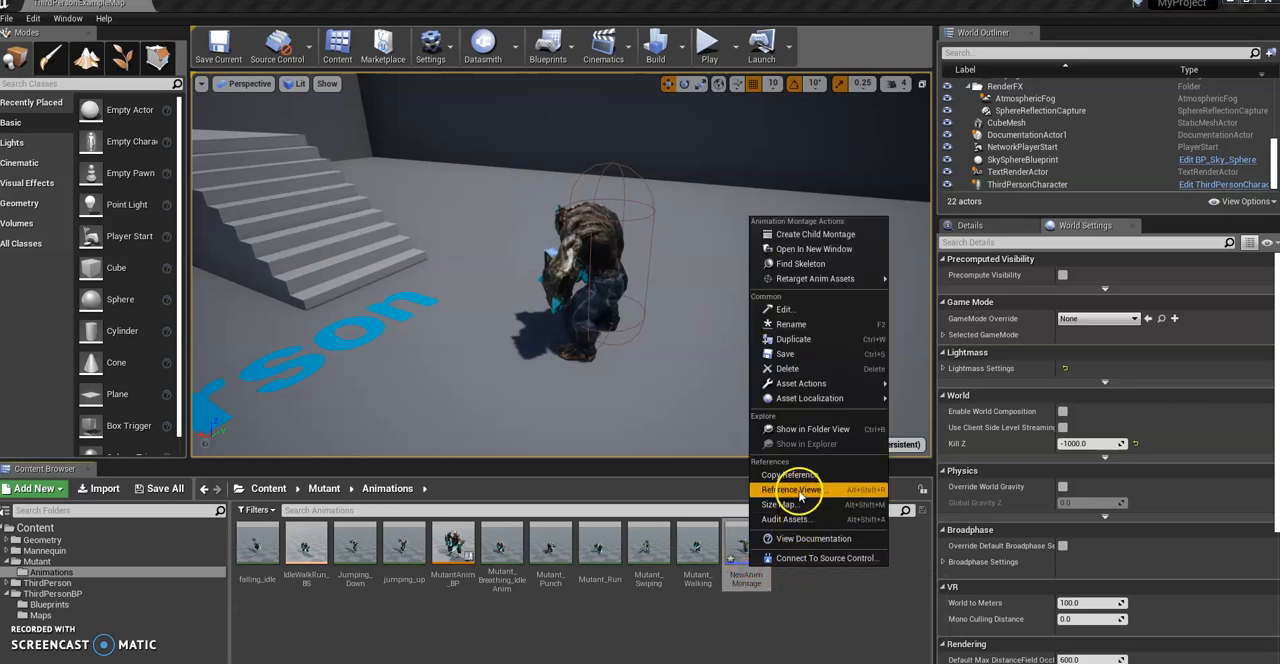
{"action": "left_click", "coordinate": [812, 324]}
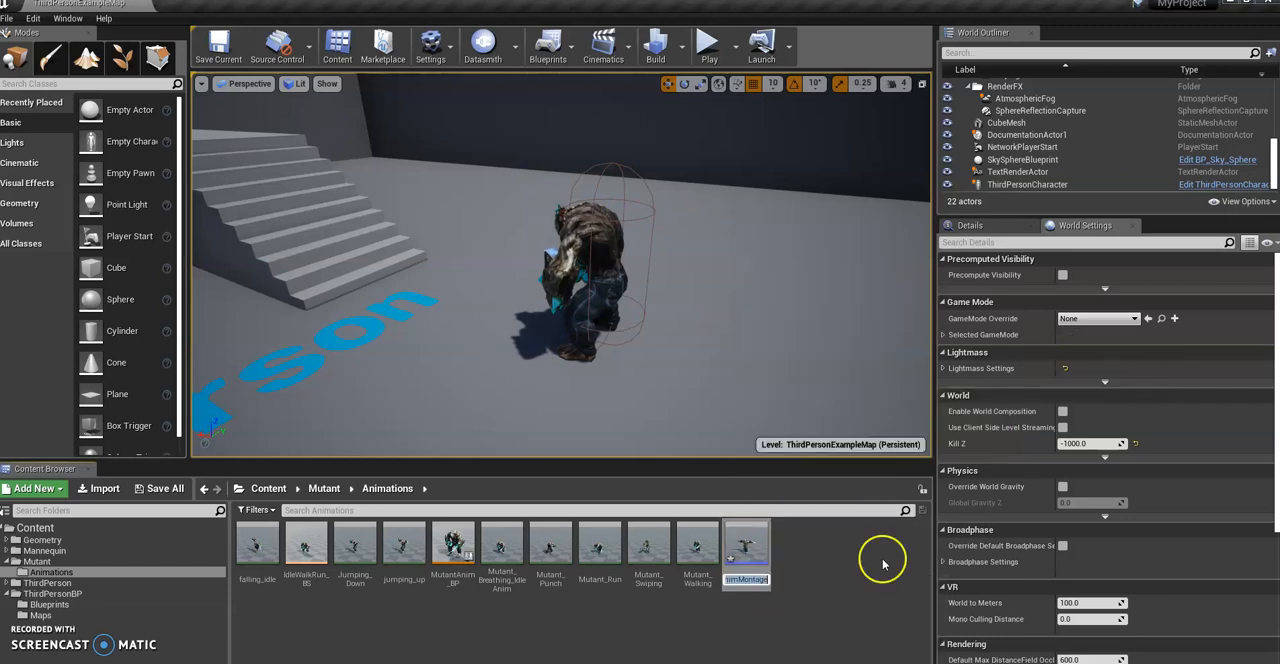
{"action": "key", "text": "BackSpace"}
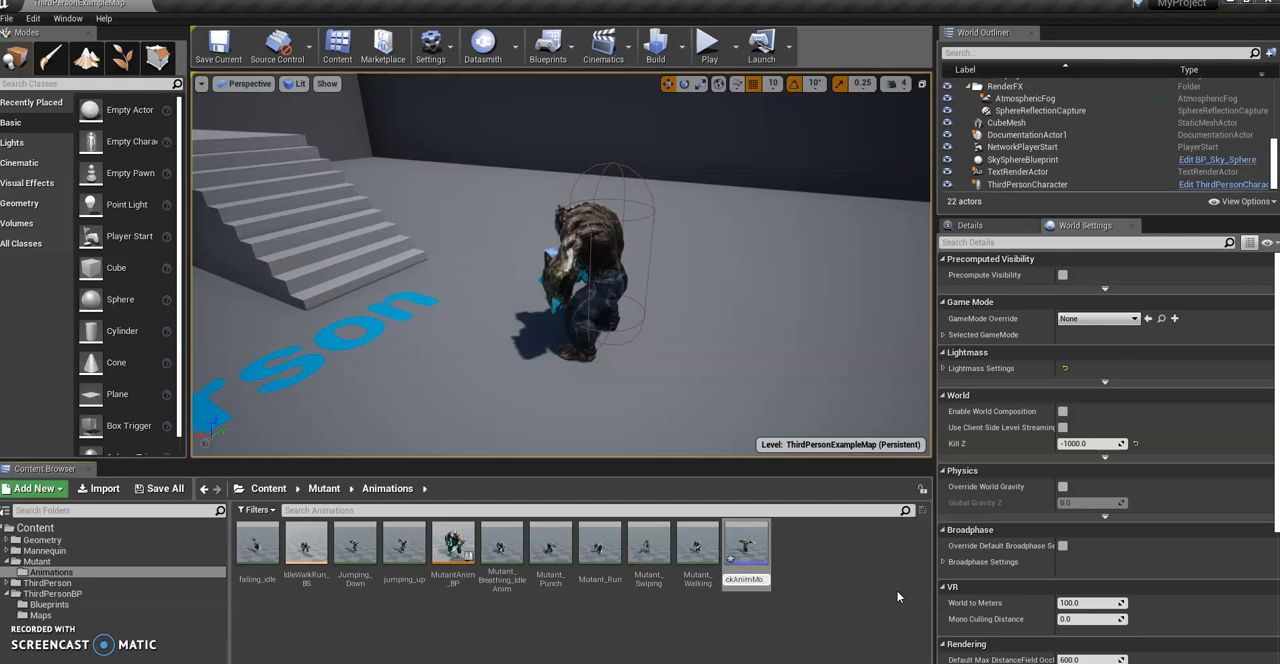
{"action": "key", "text": "Return"}
{"action": "left_click", "coordinate": [294, 623]}
{"action": "left_click", "coordinate": [251, 556]}
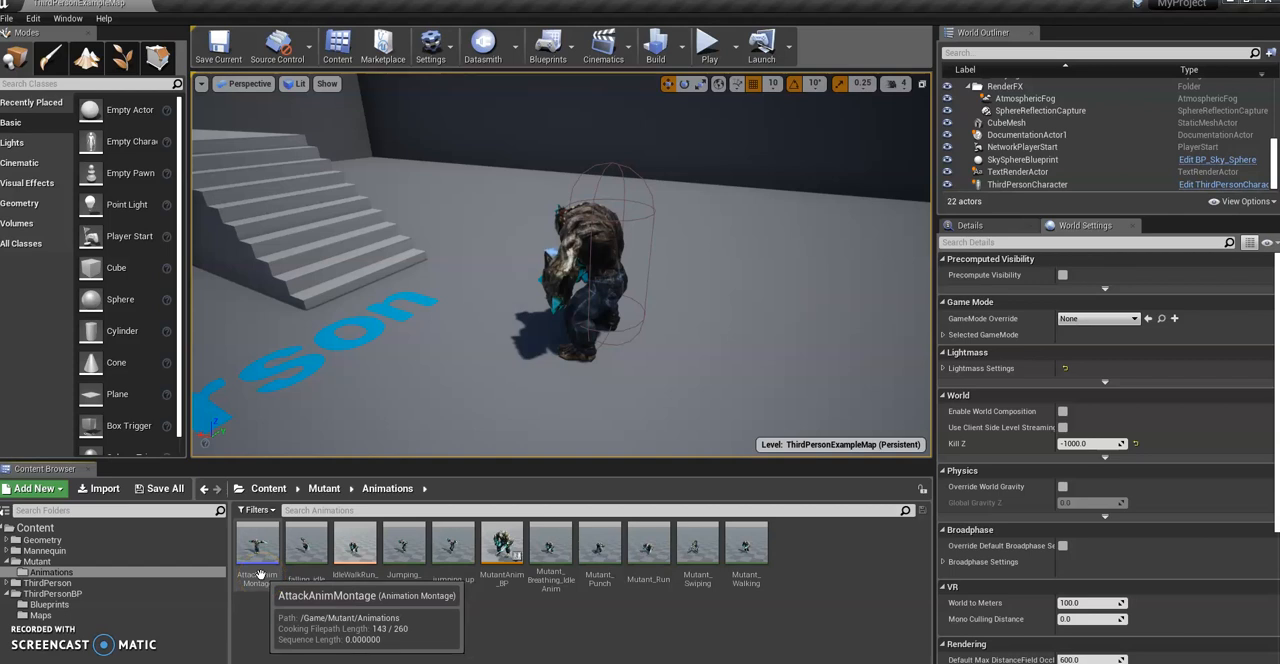
Step: Open AttackAnimMontage for editing and enlarge the area showing its montage tracks
{"action": "left_click", "coordinate": [260, 576]}
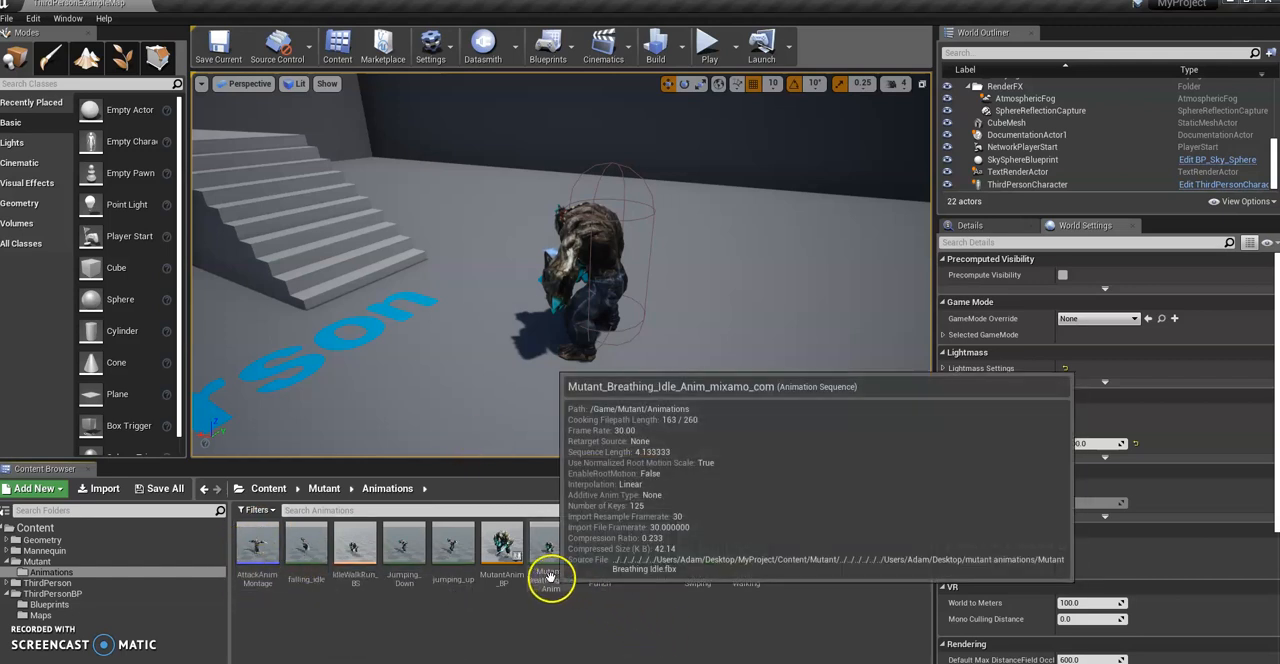
{"action": "mouse_move", "coordinate": [586, 294]}
{"action": "right_mouse_down"}
{"action": "mouse_move", "coordinate": [678, 312]}
{"action": "mouse_move", "coordinate": [657, 305]}
{"action": "mouse_move", "coordinate": [823, 287]}
{"action": "mouse_move", "coordinate": [817, 271]}
{"action": "mouse_move", "coordinate": [770, 274]}
{"action": "mouse_move", "coordinate": [583, 319]}
{"action": "mouse_move", "coordinate": [563, 298]}
{"action": "right_mouse_up"}
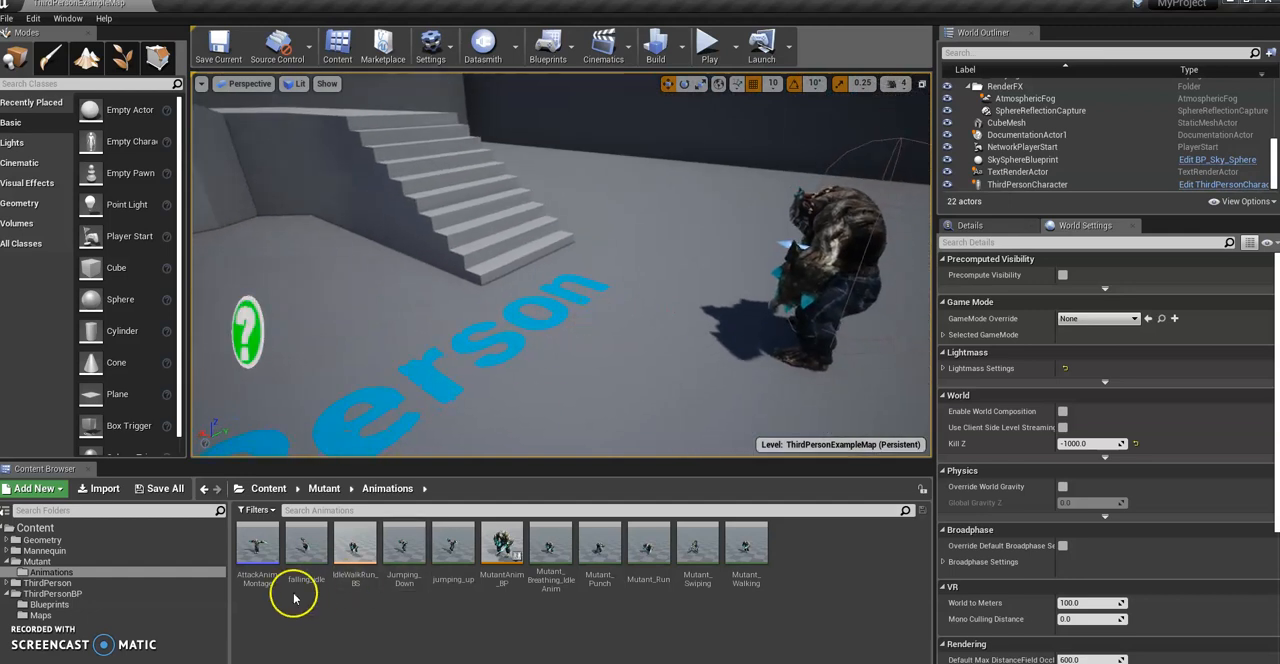
{"action": "double_click", "coordinate": [257, 545]}
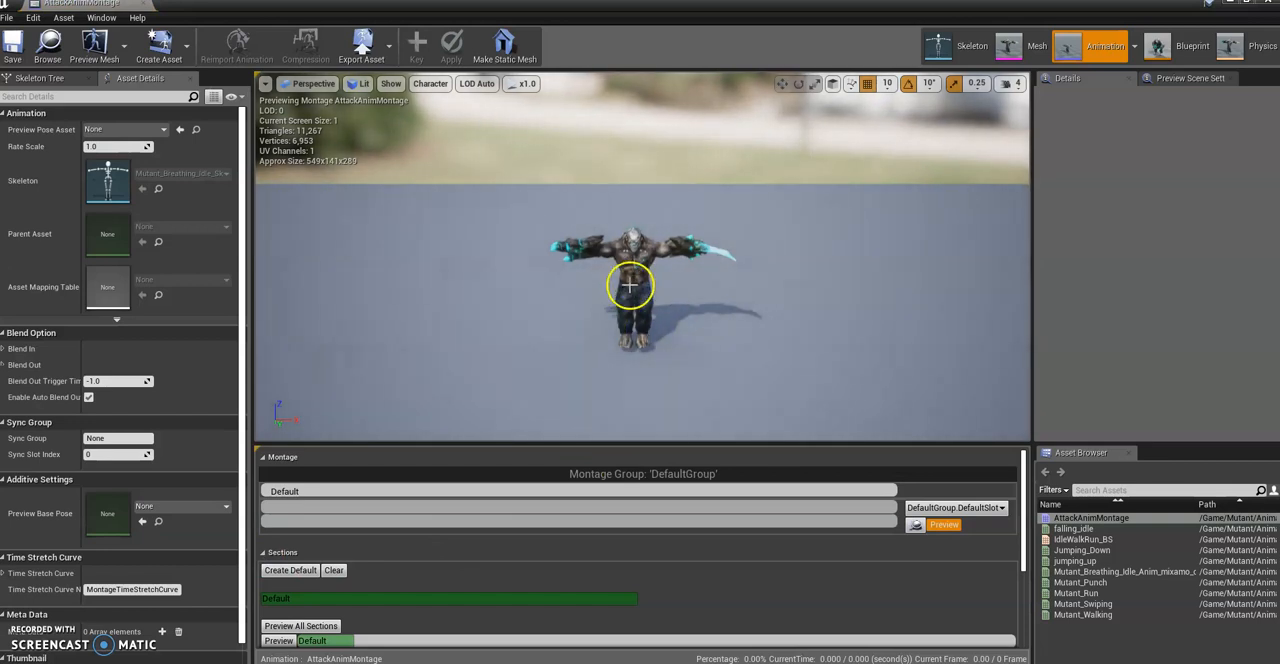
{"action": "scroll", "coordinate": [630, 285], "scroll_direction": "up", "scroll_amount": 3}
{"action": "right_click_drag", "start_coordinate": [643, 294], "coordinate": [643, 308]}
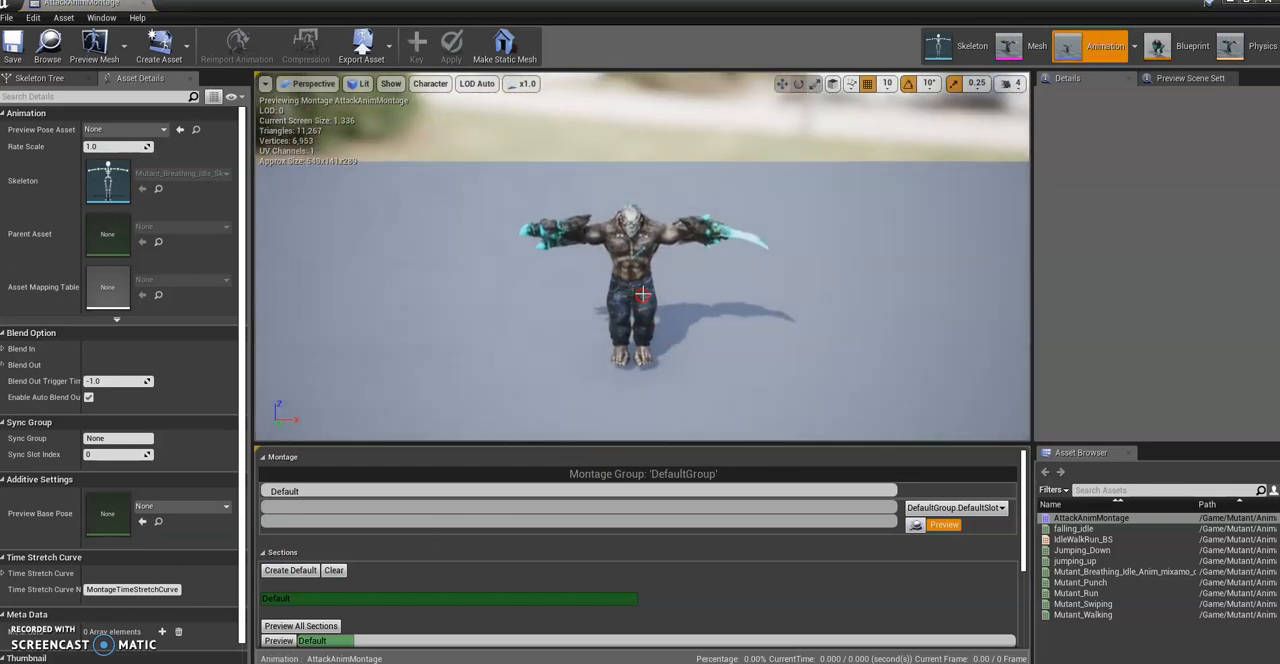
{"action": "left_click_drag", "start_coordinate": [552, 442], "coordinate": [552, 390]}
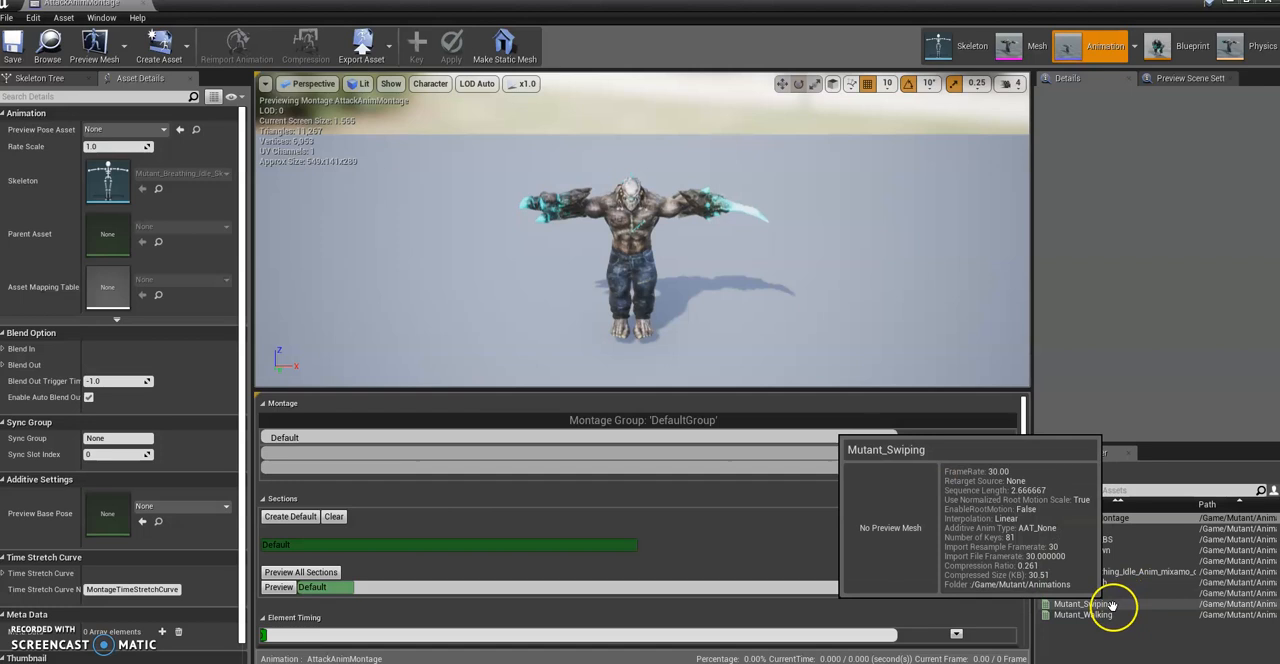
Step: Add the Mutant_Swiping animation followed by Mutant_Punch to the montage's DefaultSlot track and scrub through the sequence
{"action": "left_click_drag", "start_coordinate": [1112, 606], "coordinate": [410, 458]}
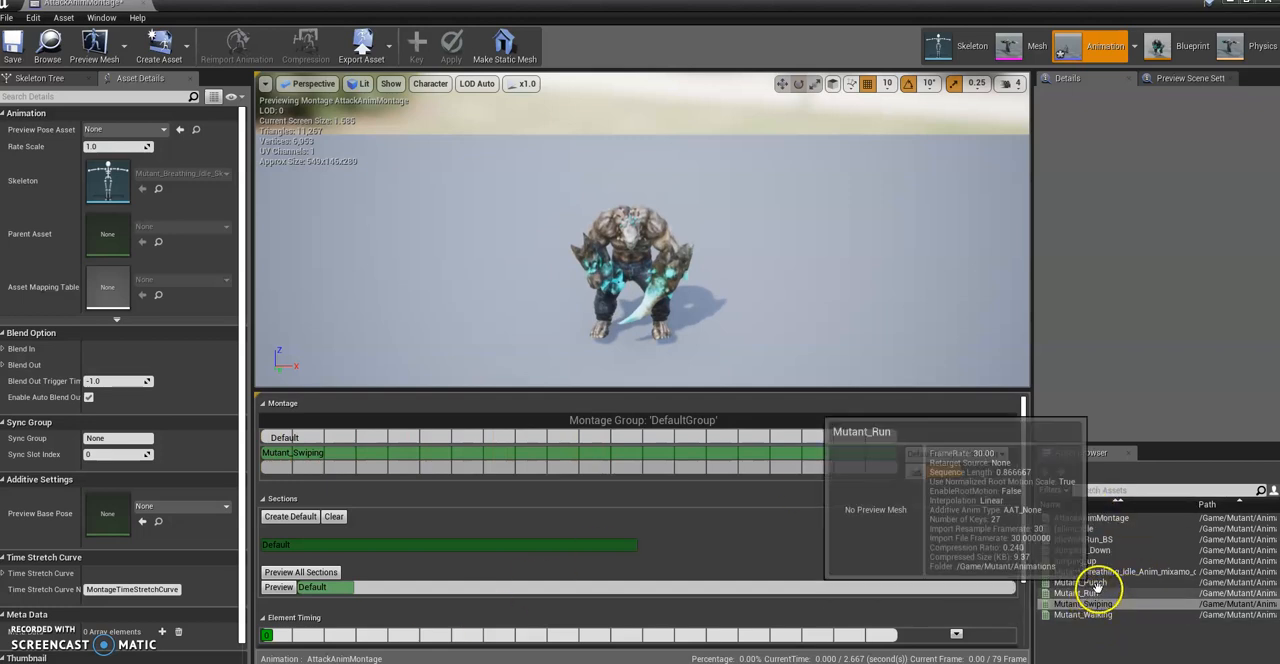
{"action": "left_click_drag", "start_coordinate": [1090, 582], "coordinate": [792, 470]}
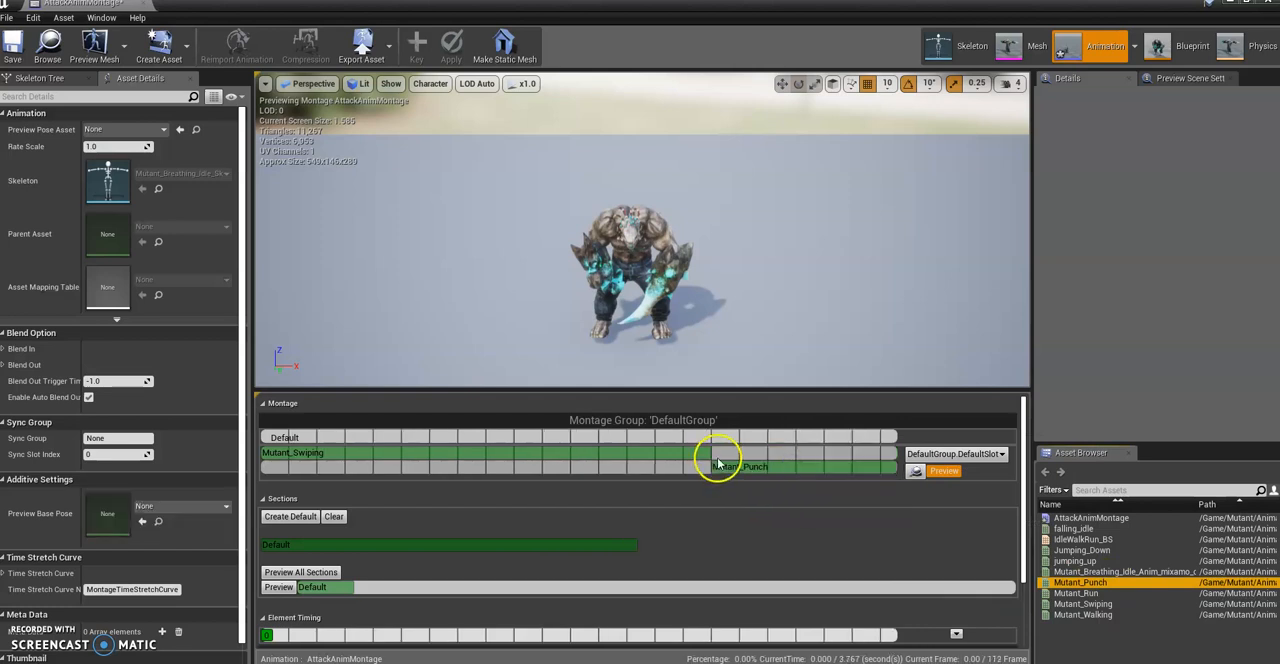
{"action": "left_click", "coordinate": [288, 438]}
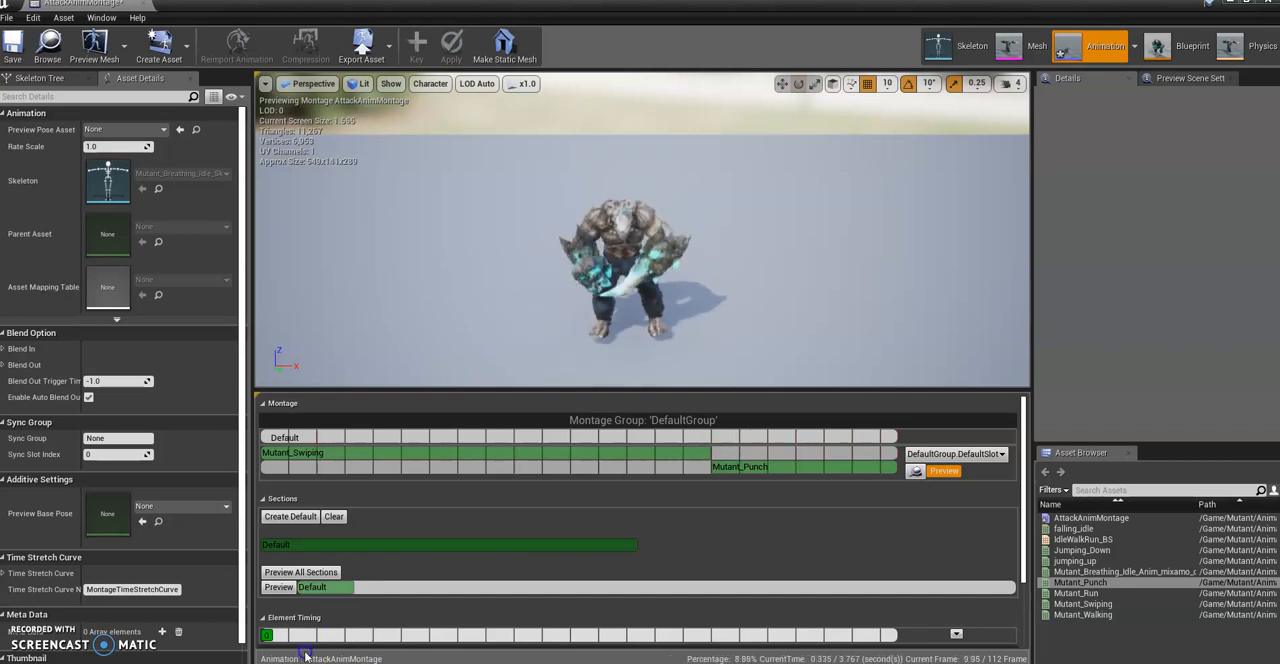
{"action": "left_click_drag", "start_coordinate": [353, 655], "coordinate": [252, 647]}
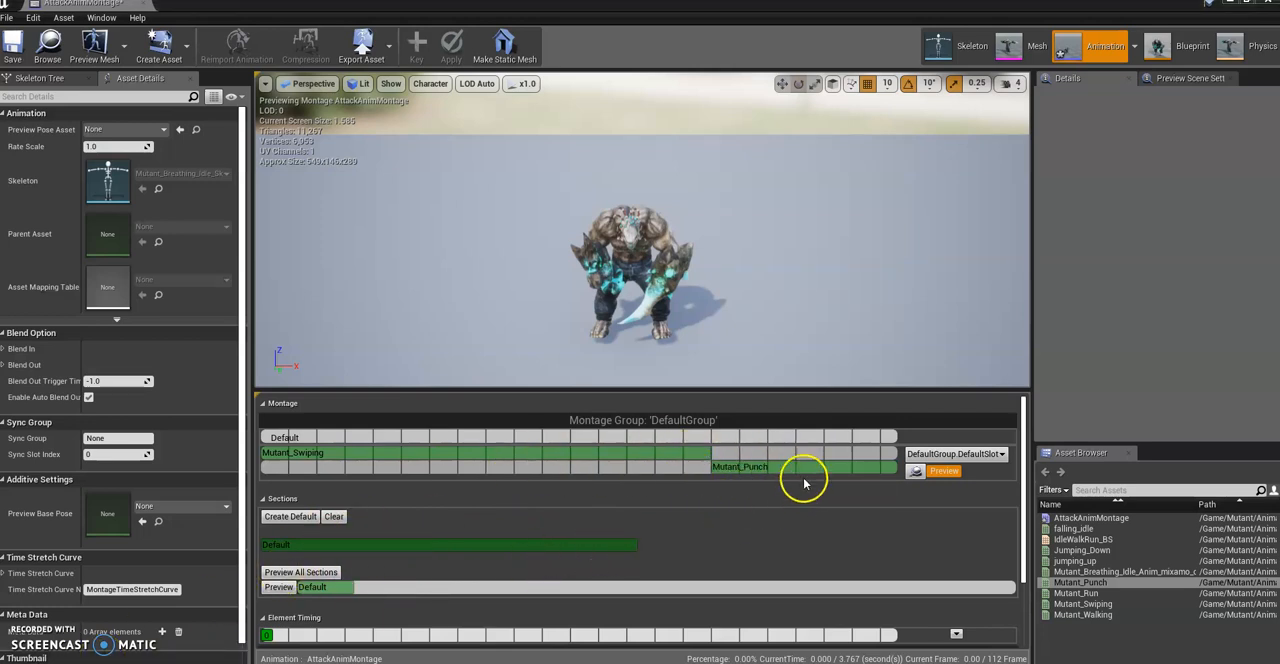
Step: Add a montage section named RightAttack where the Mutant_Punch clip begins
{"action": "left_click", "coordinate": [710, 440]}
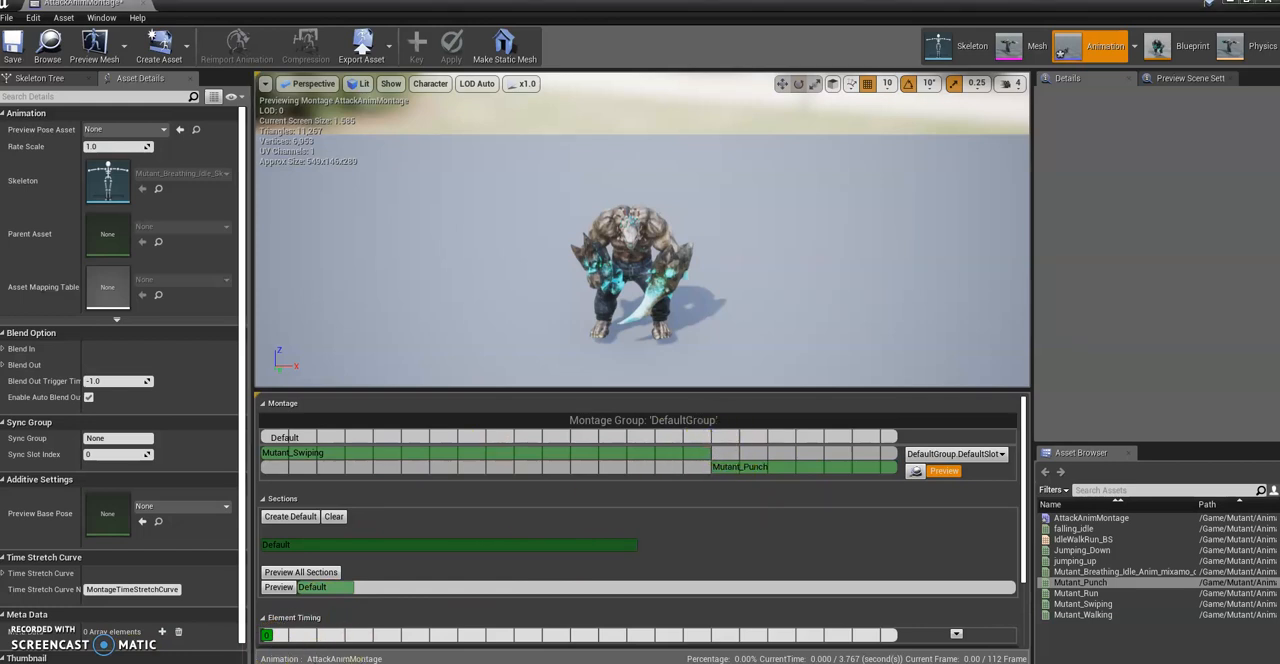
{"action": "key", "text": "space"}
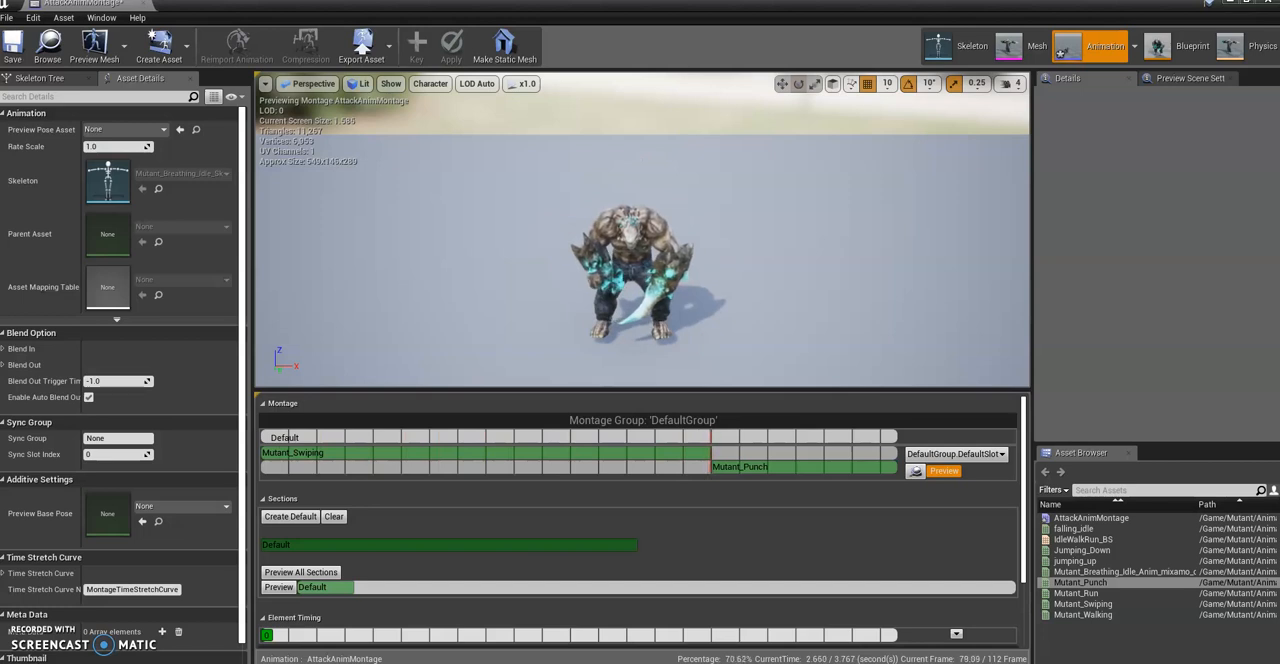
{"action": "right_click", "coordinate": [712, 440]}
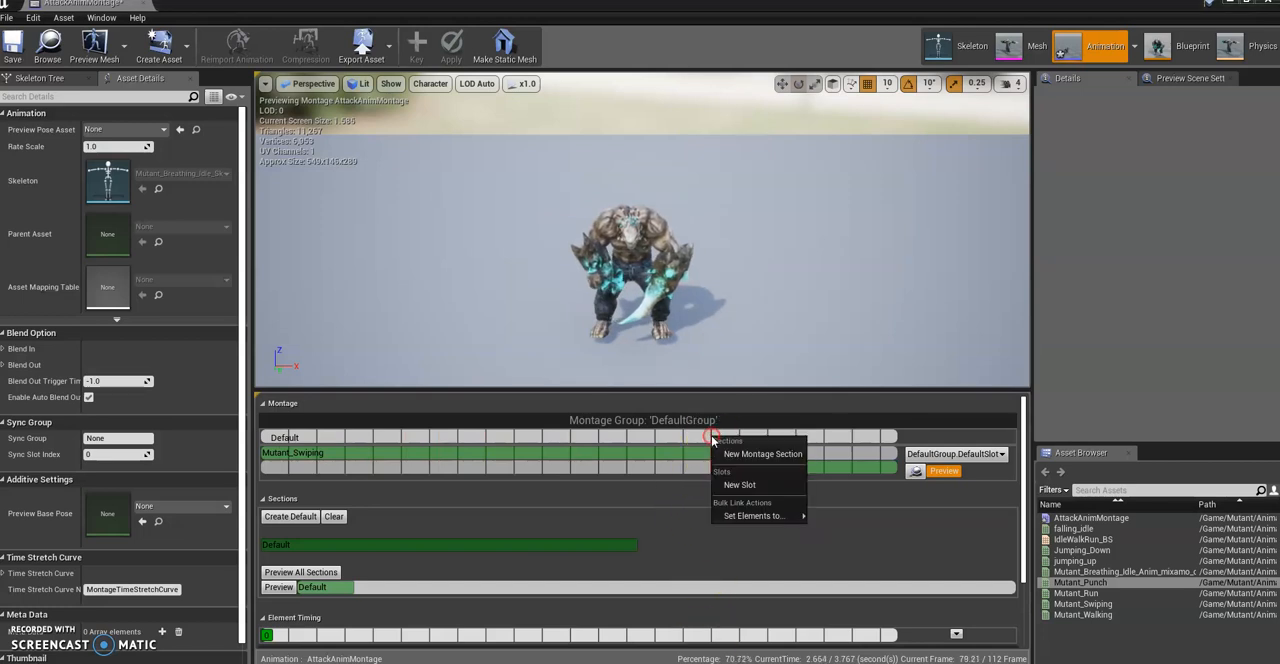
{"action": "left_click", "coordinate": [759, 455]}
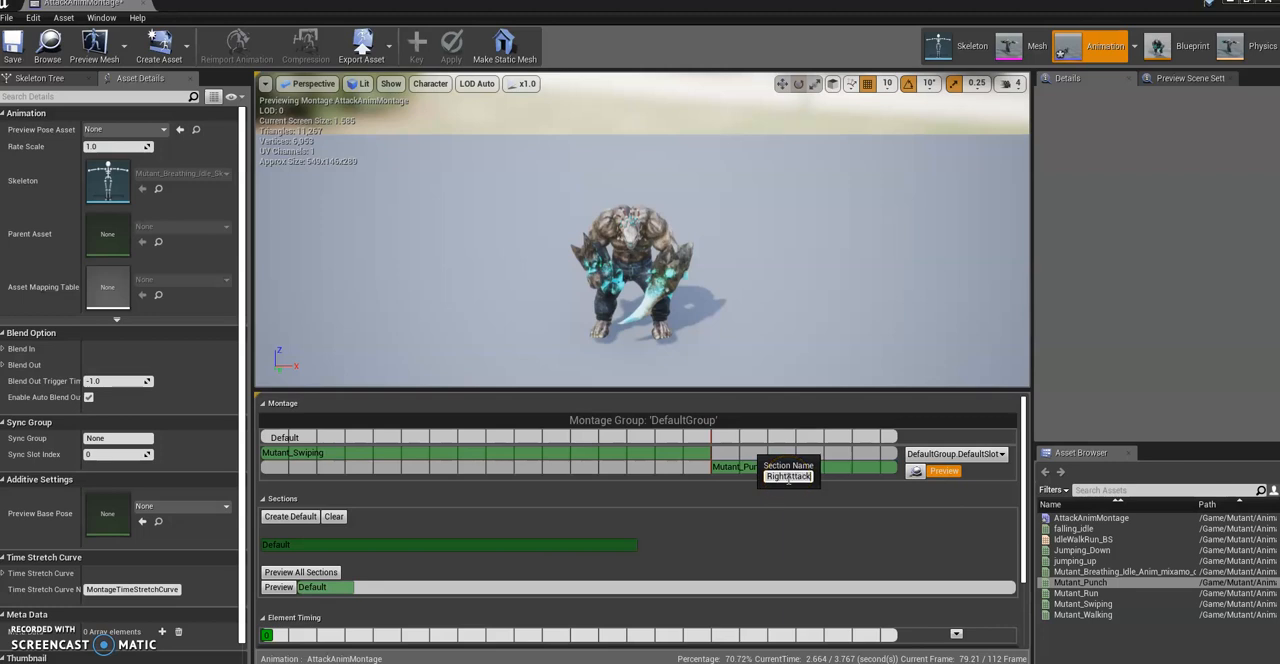
{"action": "key", "text": "Return"}
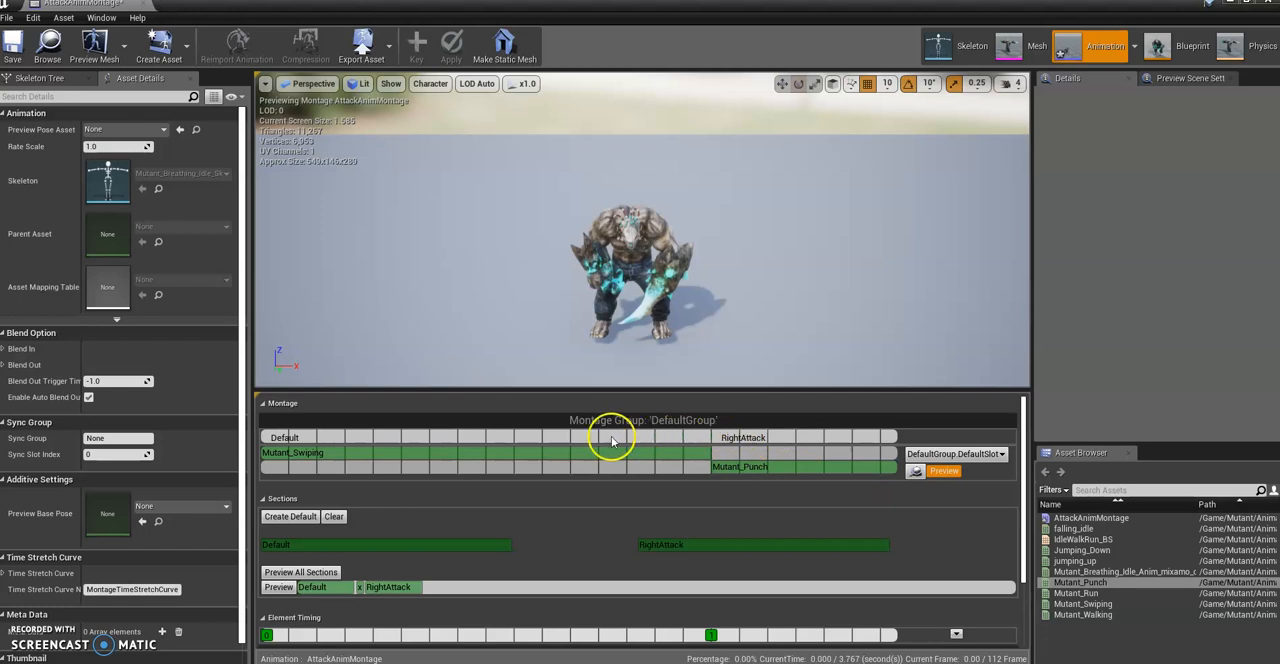
Step: Add a montage section named LeftAttack over the early part of the Mutant_Swiping clip
{"action": "right_click", "coordinate": [392, 438]}
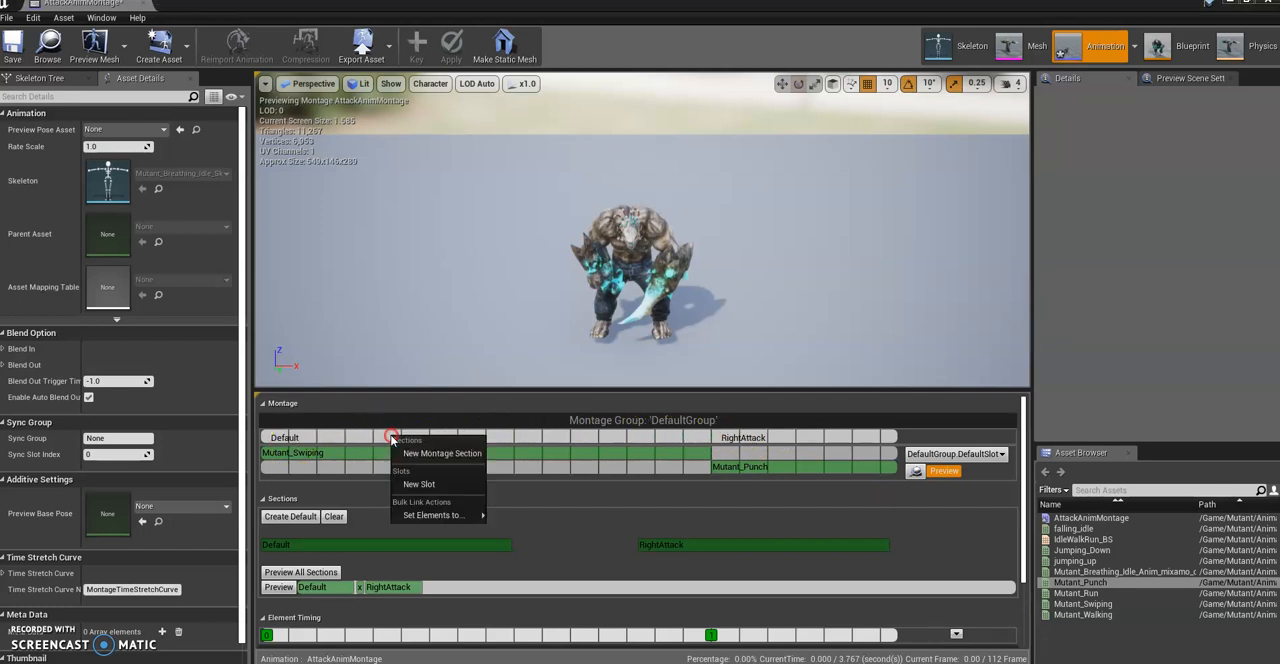
{"action": "left_click", "coordinate": [434, 455]}
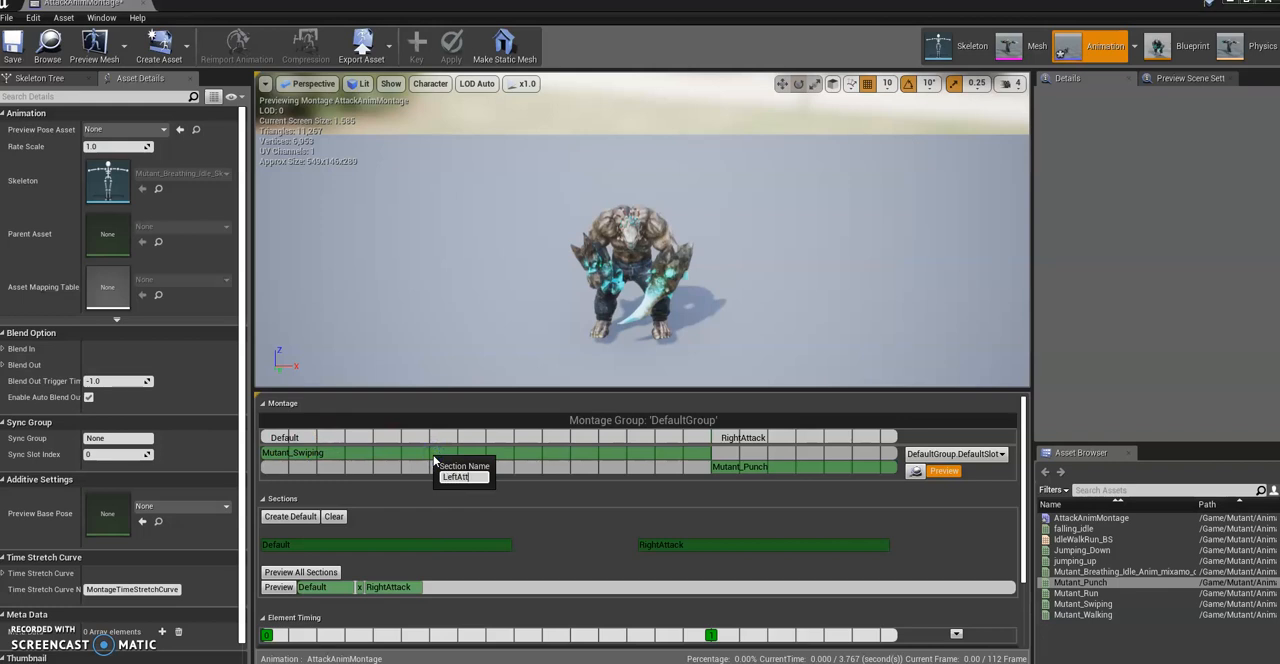
{"action": "type", "text": "LeftAttack"}
{"action": "key", "text": "Return"}
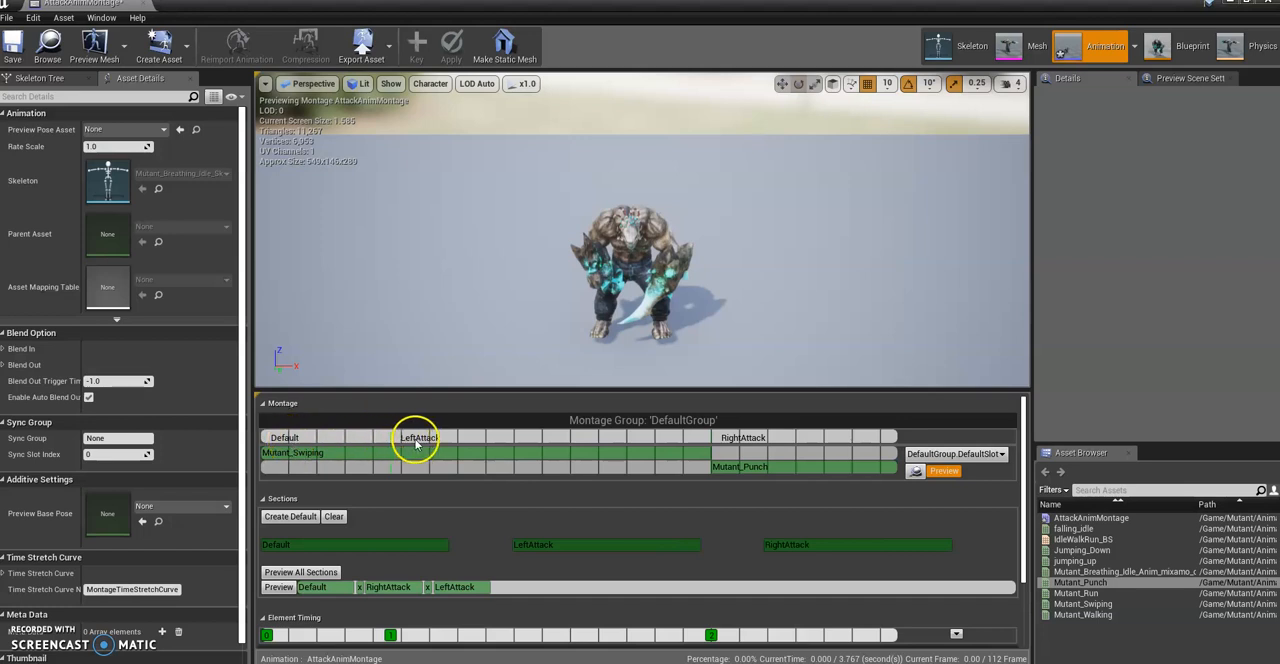
{"action": "left_click", "coordinate": [397, 439]}
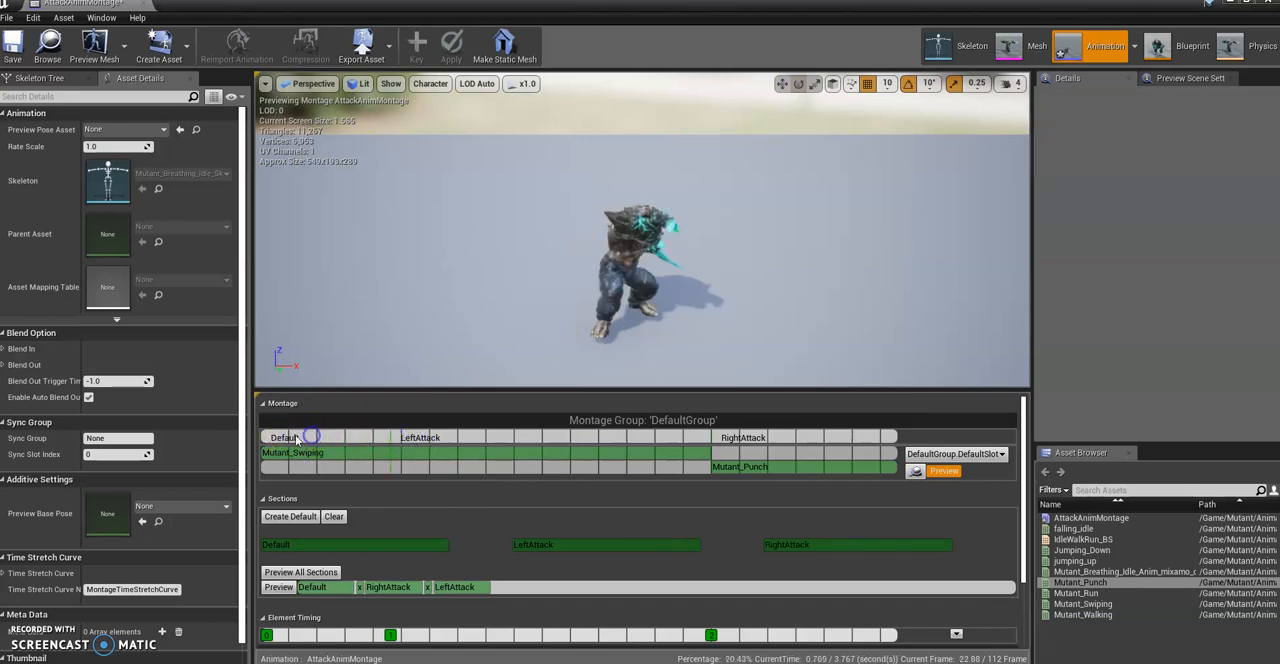
Step: Move the LeftAttack section to the start of the montage and shift the Default section clear of it
{"action": "left_click", "coordinate": [421, 438]}
{"action": "left_click_drag", "start_coordinate": [388, 440], "coordinate": [264, 436]}
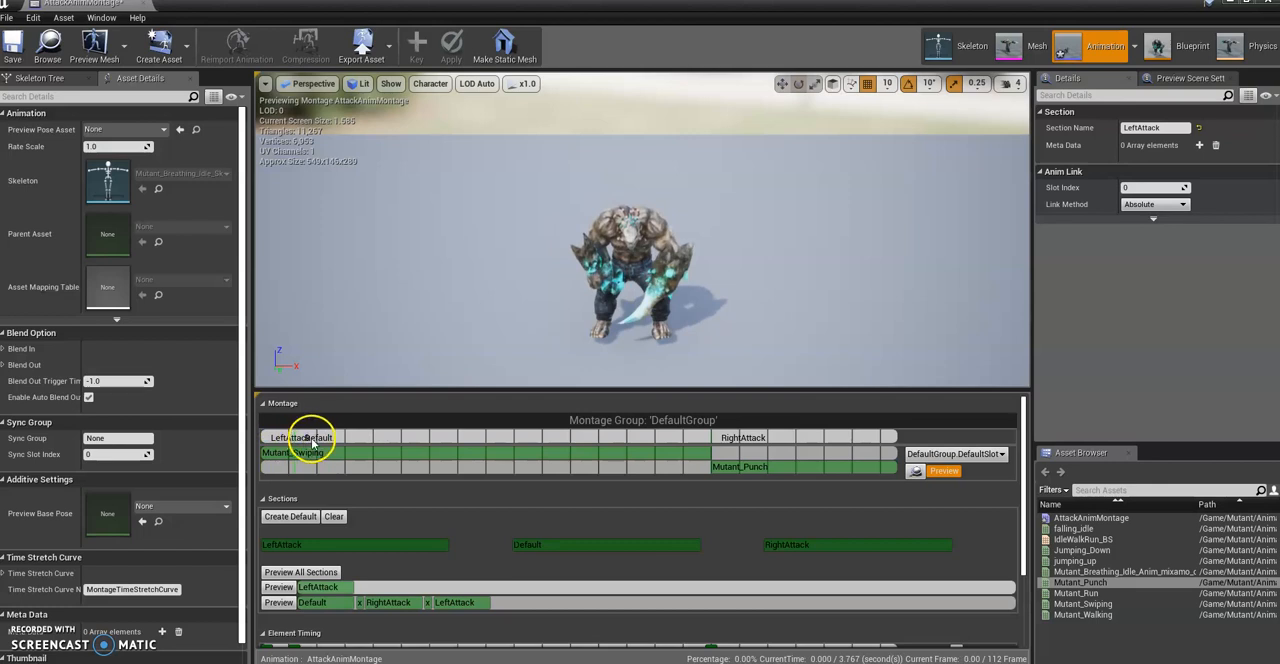
{"action": "left_click", "coordinate": [311, 443]}
{"action": "left_click_drag", "start_coordinate": [289, 437], "coordinate": [347, 437]}
Step: Delete the Default section from the montage
{"action": "right_click", "coordinate": [370, 441]}
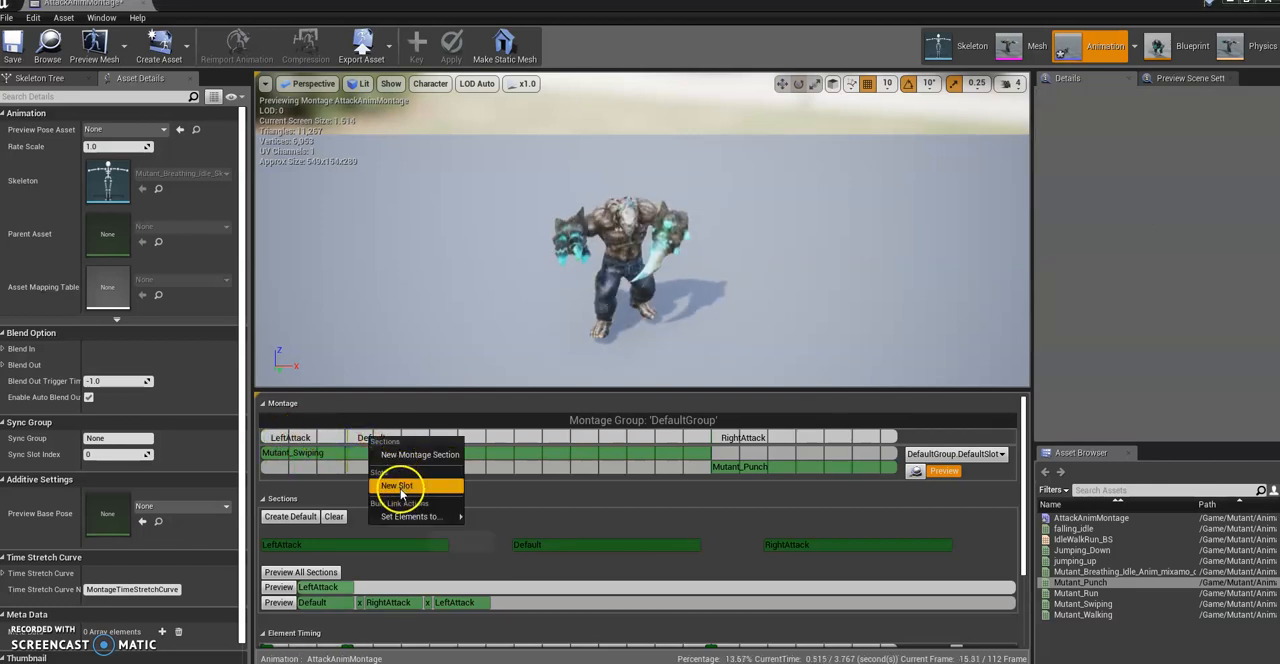
{"action": "left_click", "coordinate": [368, 437]}
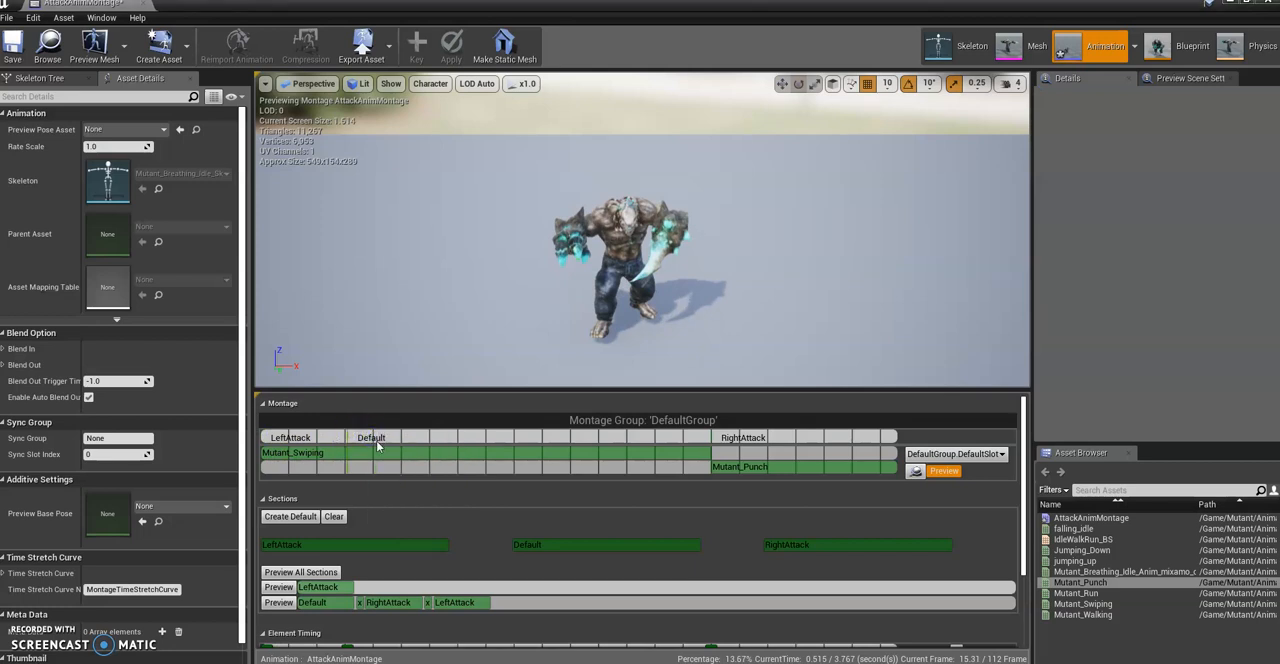
{"action": "right_click", "coordinate": [376, 443]}
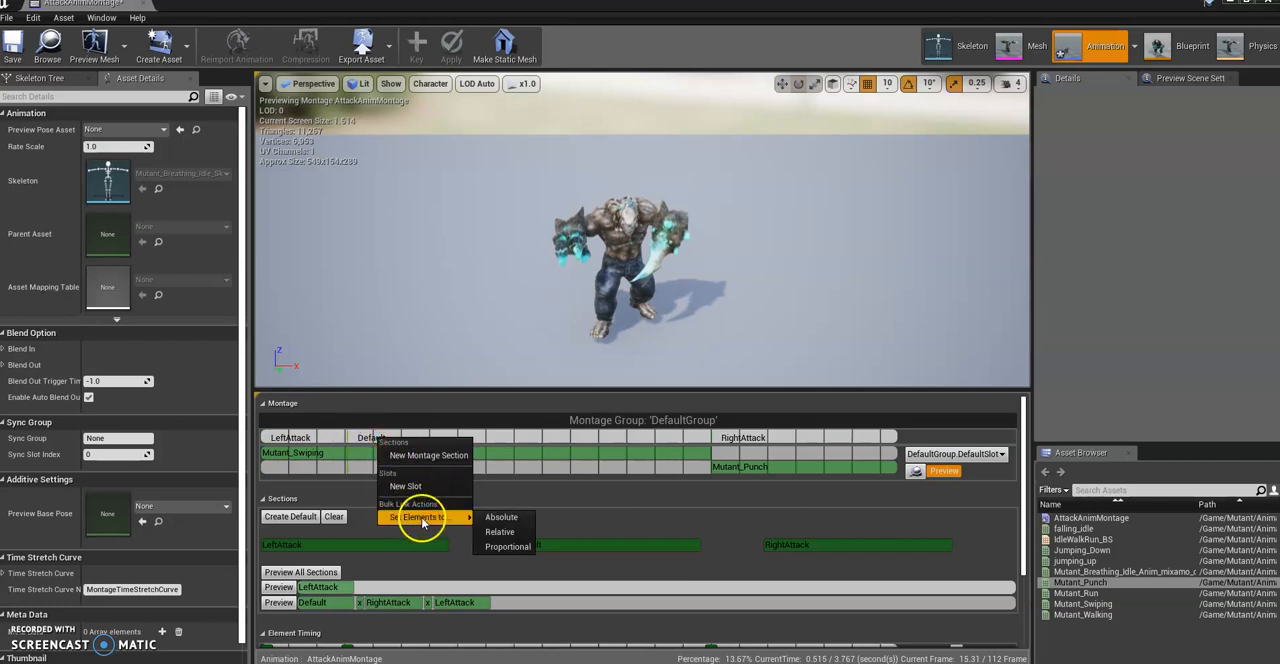
{"action": "left_click", "coordinate": [362, 440]}
{"action": "right_click", "coordinate": [350, 439]}
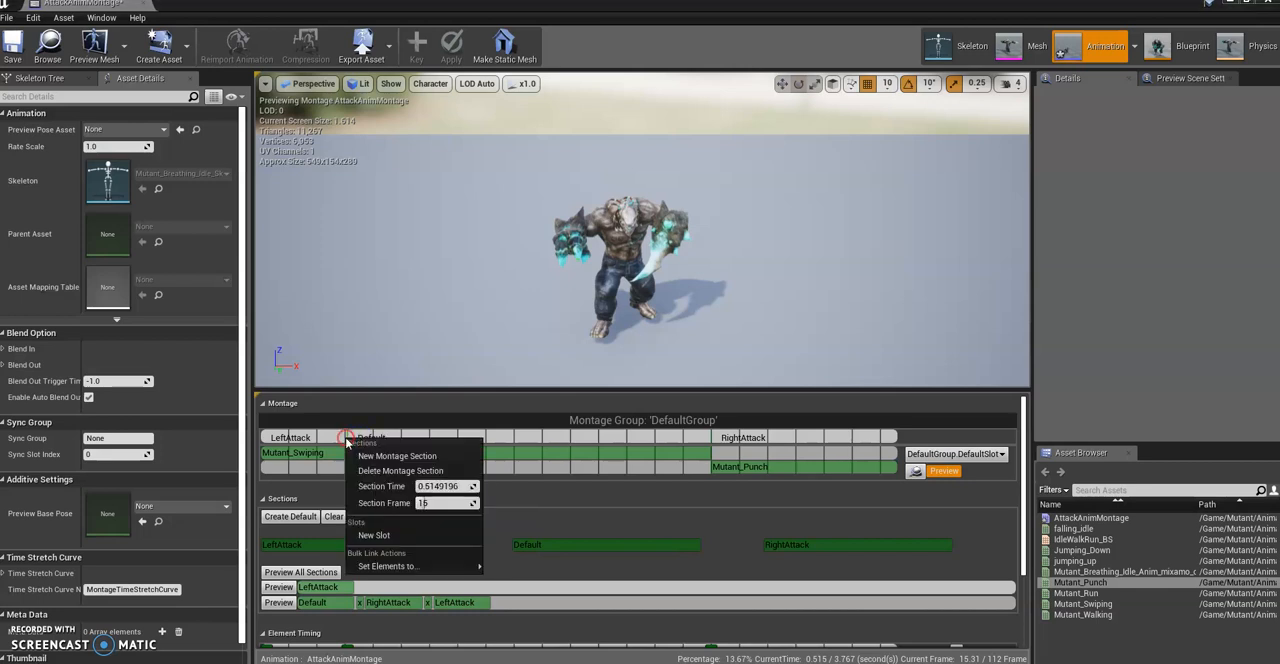
{"action": "left_click", "coordinate": [395, 470]}
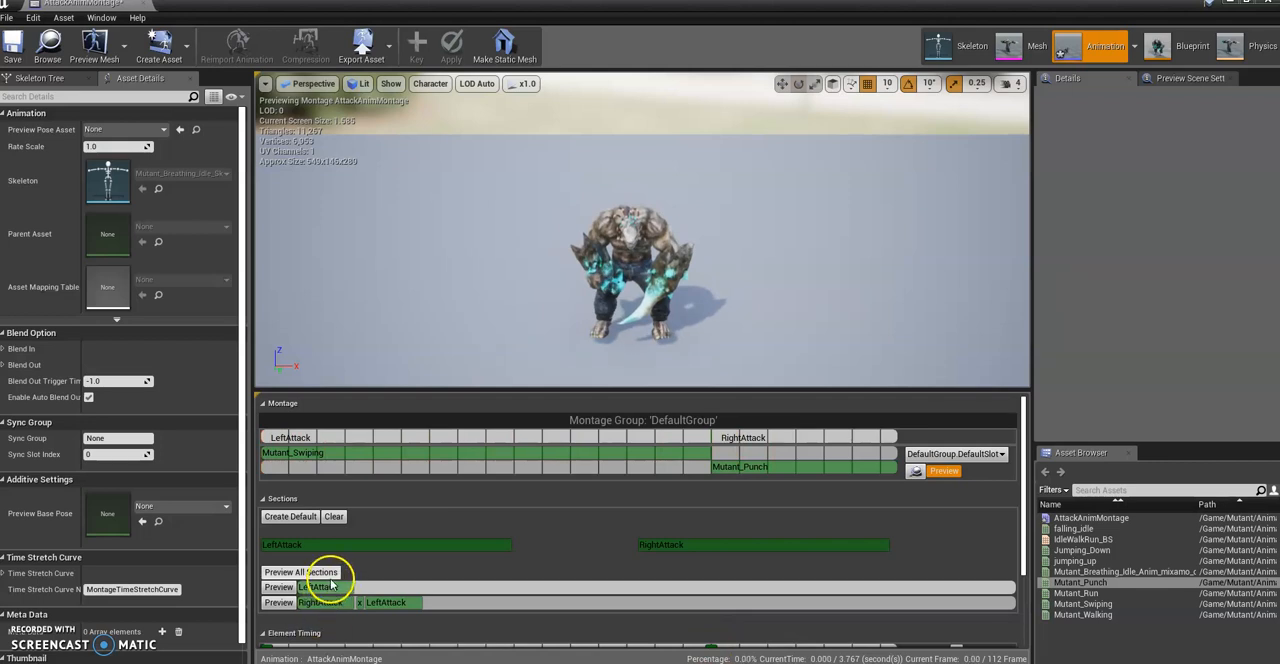
Step: Clear the links between the montage sections so LeftAttack and RightAttack play independently
{"action": "scroll", "coordinate": [463, 503], "scroll_direction": "down", "scroll_amount": 2}
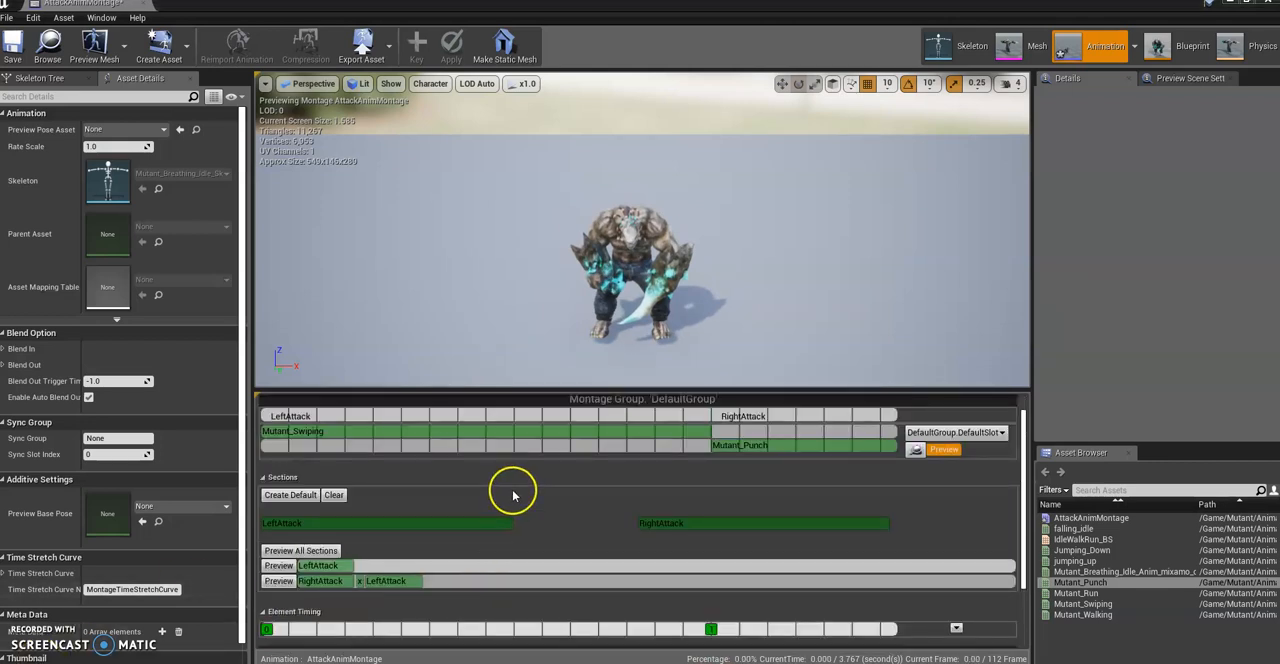
{"action": "scroll", "coordinate": [510, 492], "scroll_direction": "up", "scroll_amount": 2}
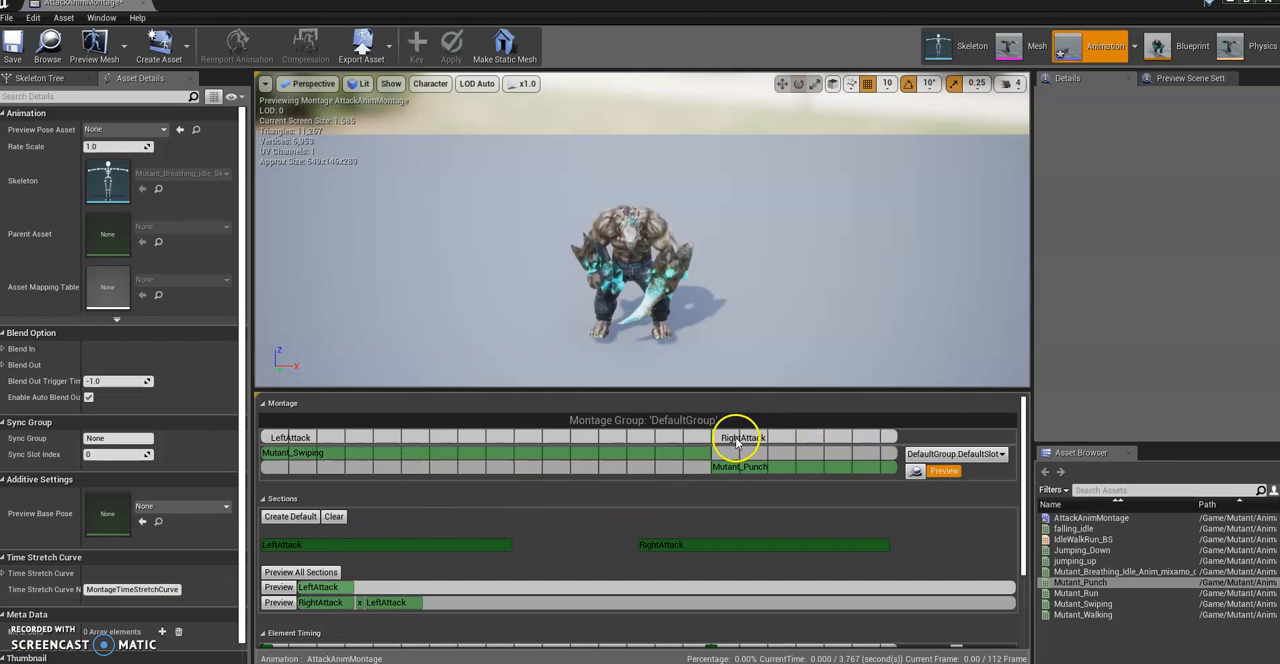
{"action": "scroll", "coordinate": [420, 535], "scroll_direction": "down", "scroll_amount": 4}
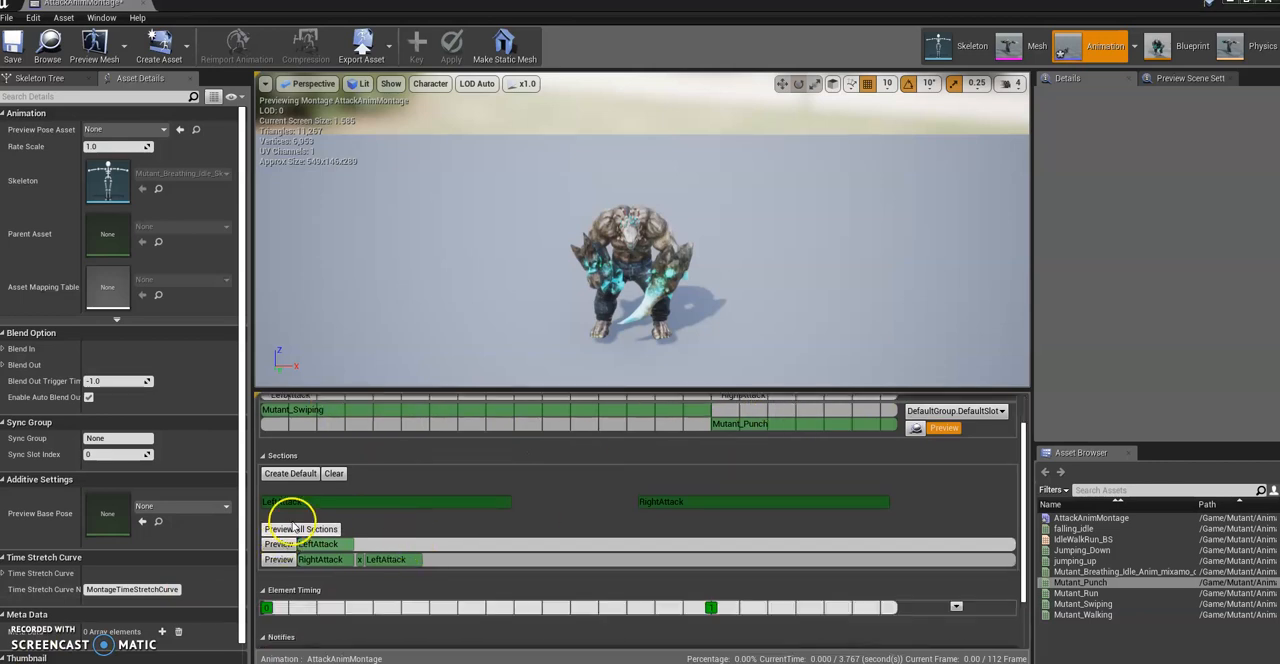
{"action": "left_click", "coordinate": [333, 474]}
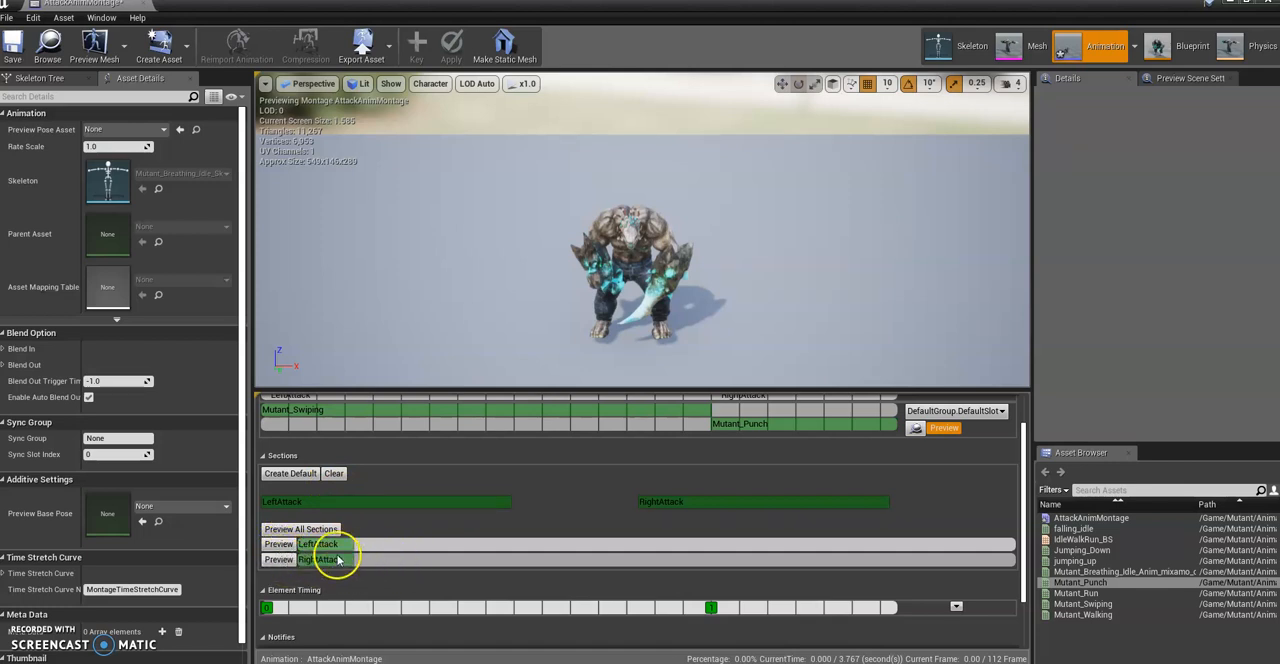
{"action": "scroll", "coordinate": [612, 570], "scroll_direction": "down", "scroll_amount": 1}
{"action": "scroll", "coordinate": [660, 578], "scroll_direction": "up", "scroll_amount": 1}
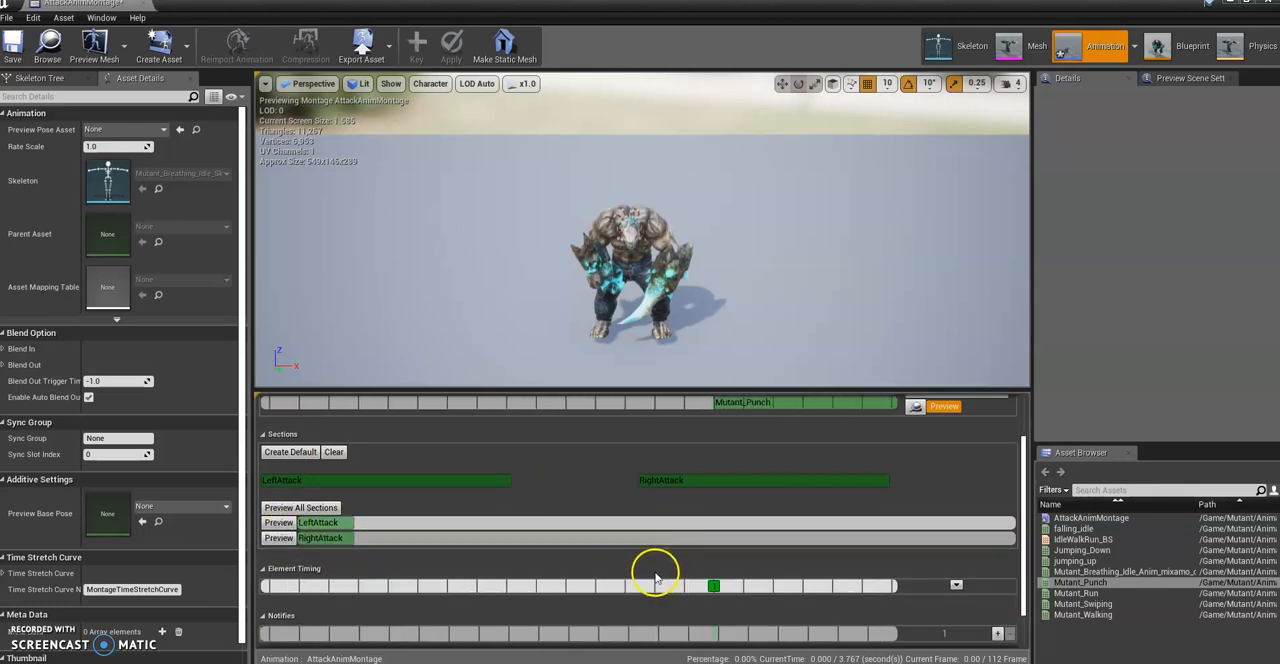
Step: Open the Anim Slot Manager from the montage track and add a new slot named AttackSlot to DefaultGroup
{"action": "scroll", "coordinate": [1023, 514], "scroll_direction": "up", "scroll_amount": 3}
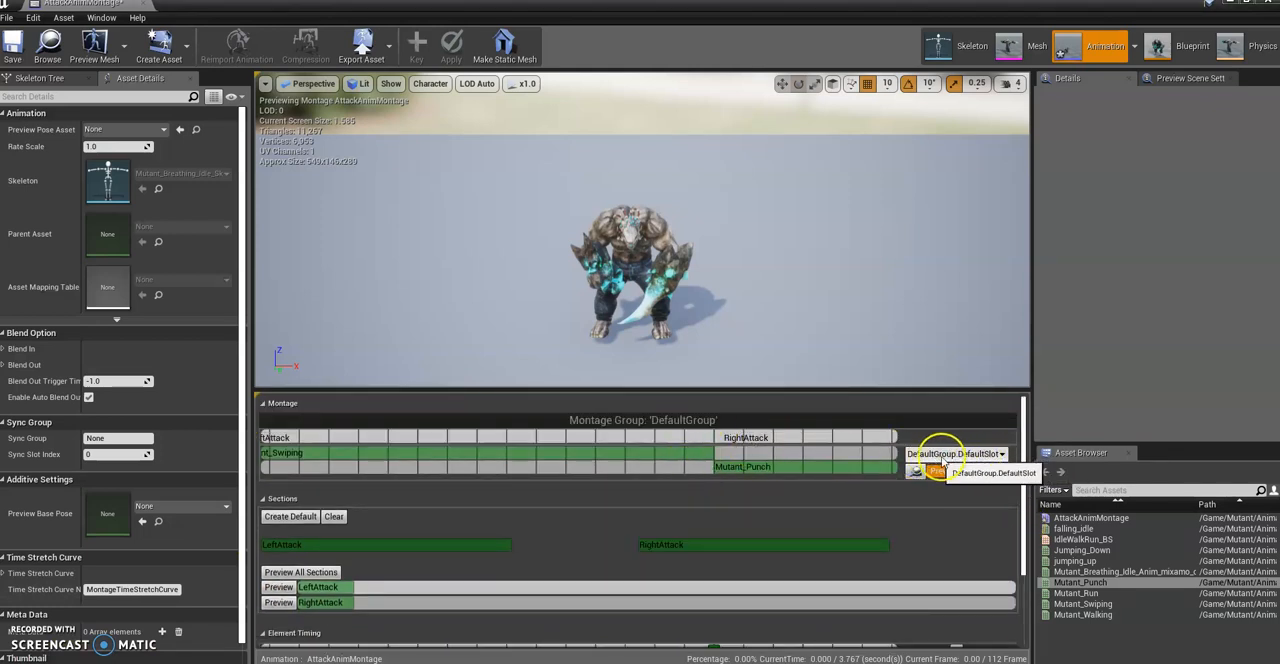
{"action": "left_click", "coordinate": [983, 454]}
{"action": "left_click", "coordinate": [934, 468]}
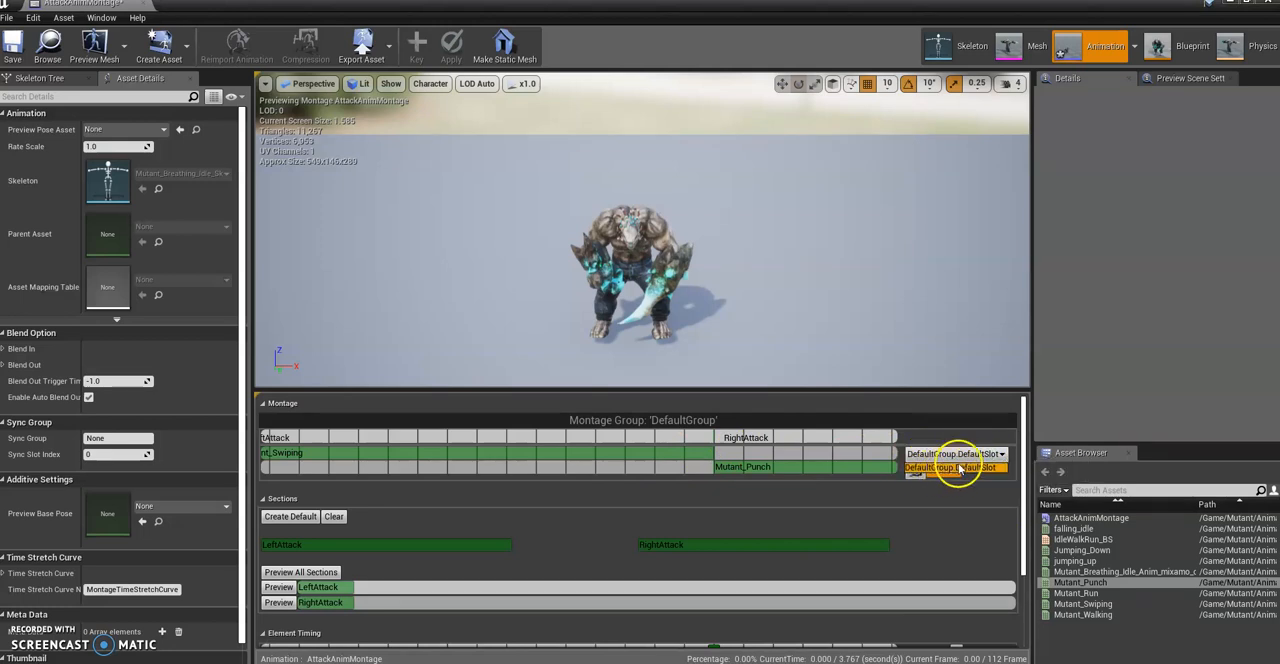
{"action": "left_click", "coordinate": [945, 461]}
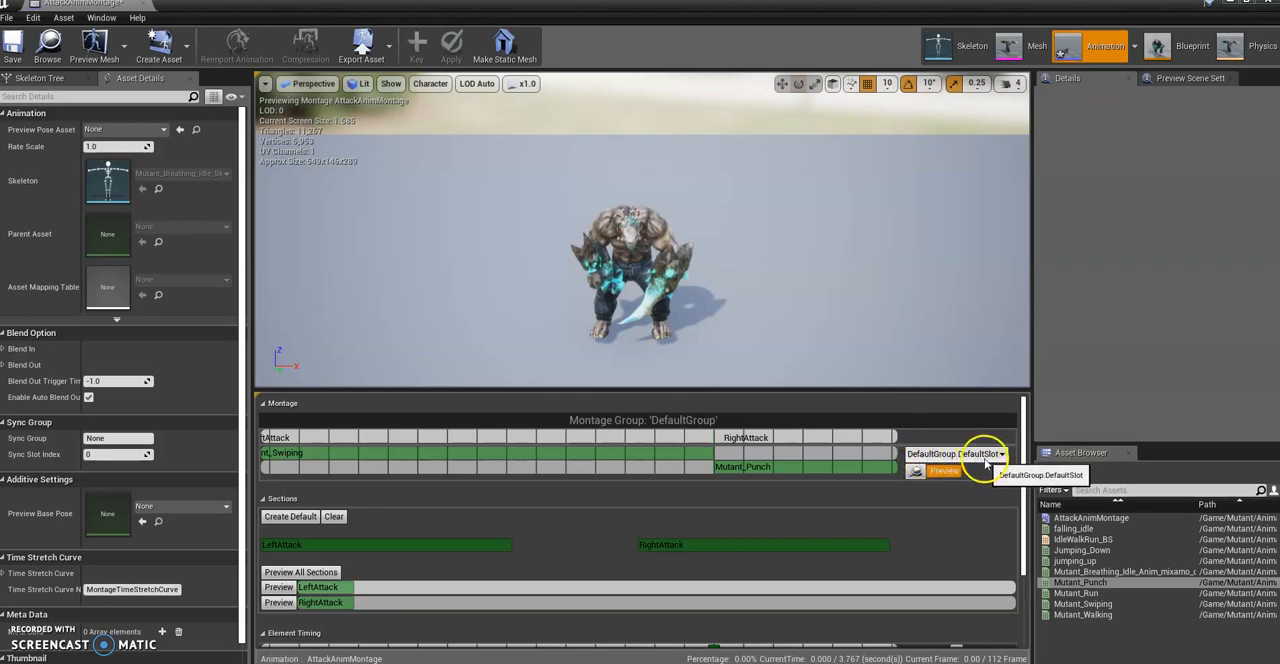
{"action": "left_click", "coordinate": [914, 476]}
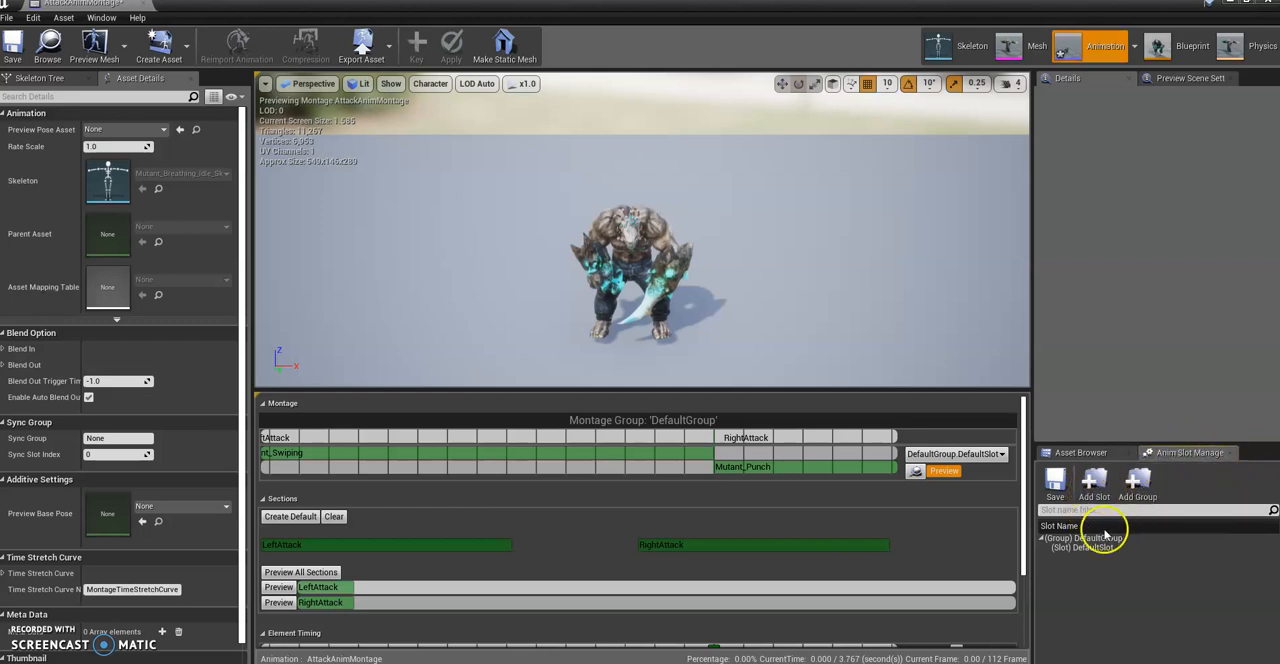
{"action": "left_click", "coordinate": [1094, 482]}
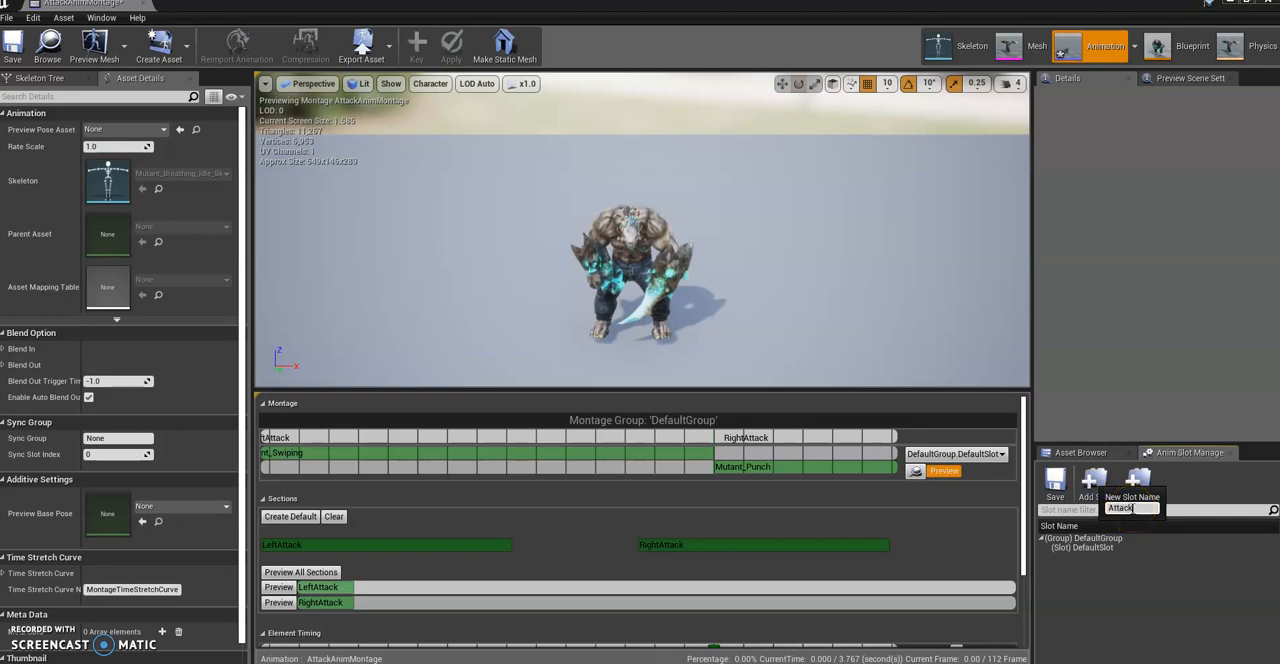
{"action": "type", "text": "AttackSlot"}
{"action": "key", "text": "Return"}
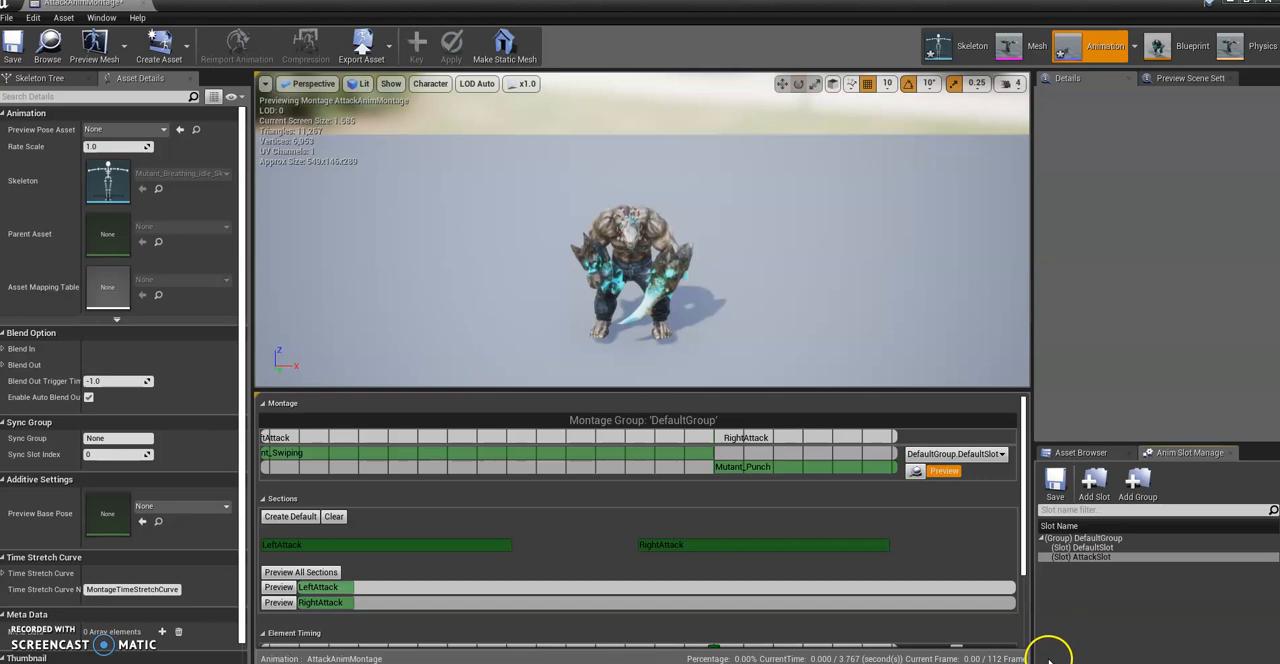
Step: Assign the montage track to DefaultGroup.AttackSlot and save AttackAnimMontage
{"action": "left_click", "coordinate": [990, 454]}
{"action": "left_click", "coordinate": [967, 477]}
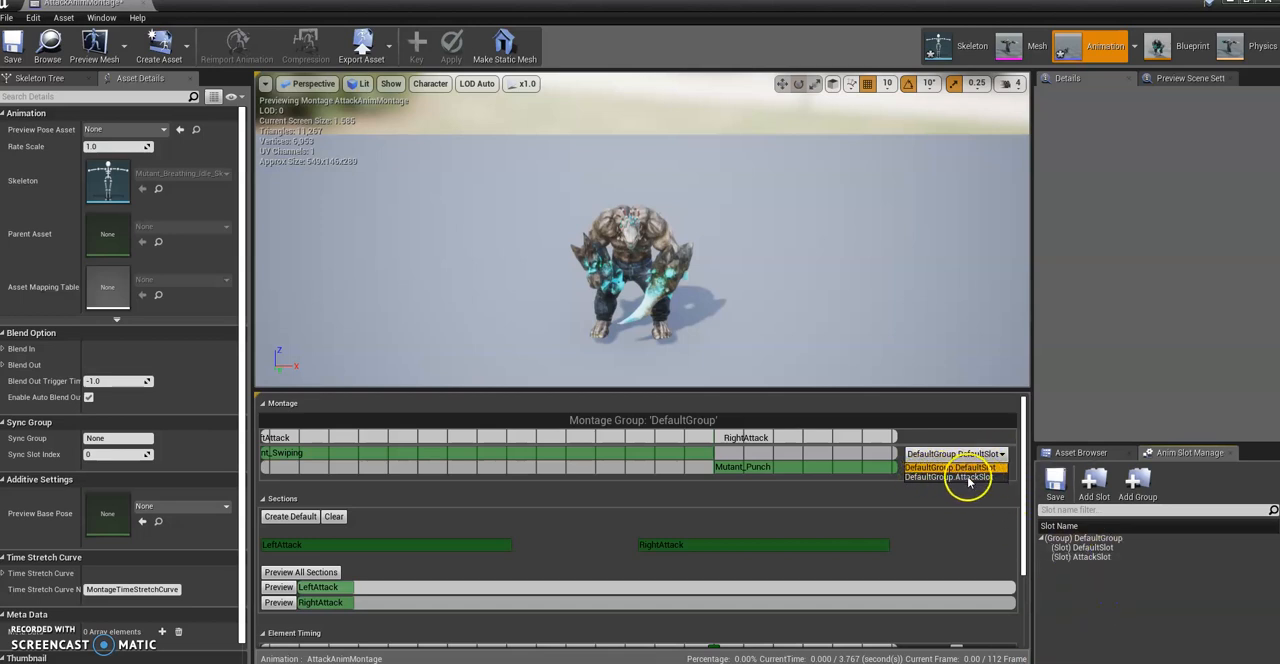
{"action": "left_click", "coordinate": [970, 477]}
{"action": "left_click_drag", "start_coordinate": [640, 301], "coordinate": [640, 297]}
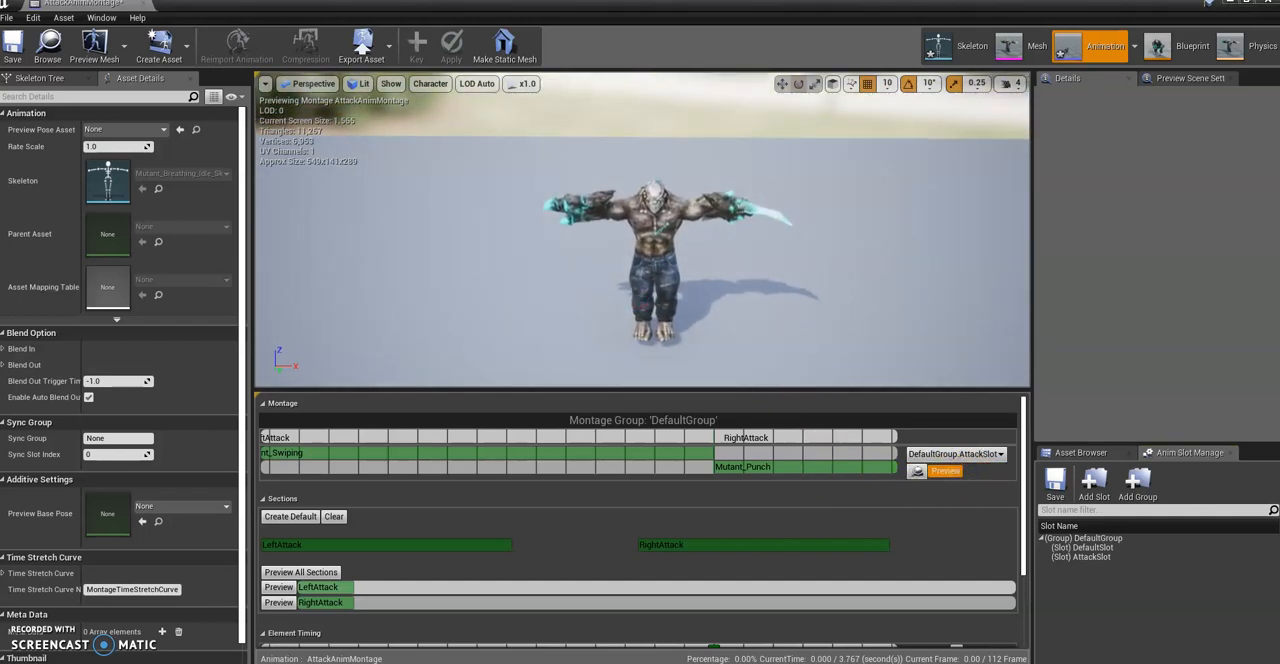
{"action": "left_click_drag", "start_coordinate": [707, 254], "coordinate": [707, 287]}
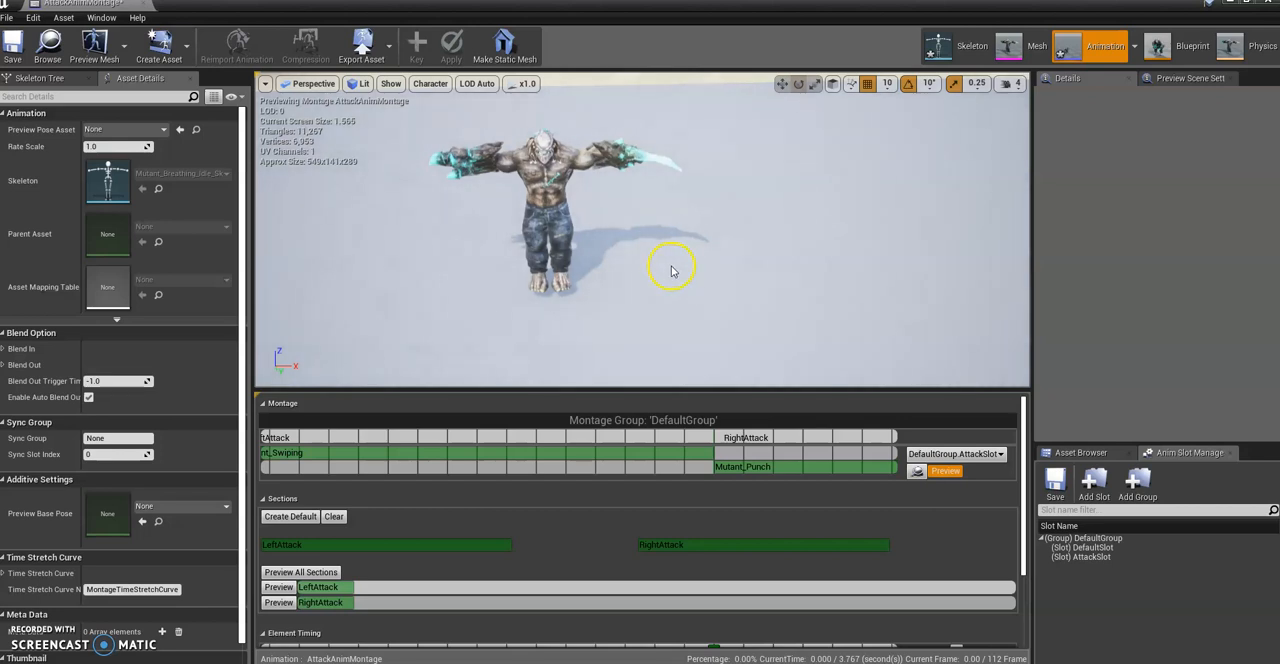
{"action": "right_click_drag", "start_coordinate": [640, 255], "coordinate": [592, 227]}
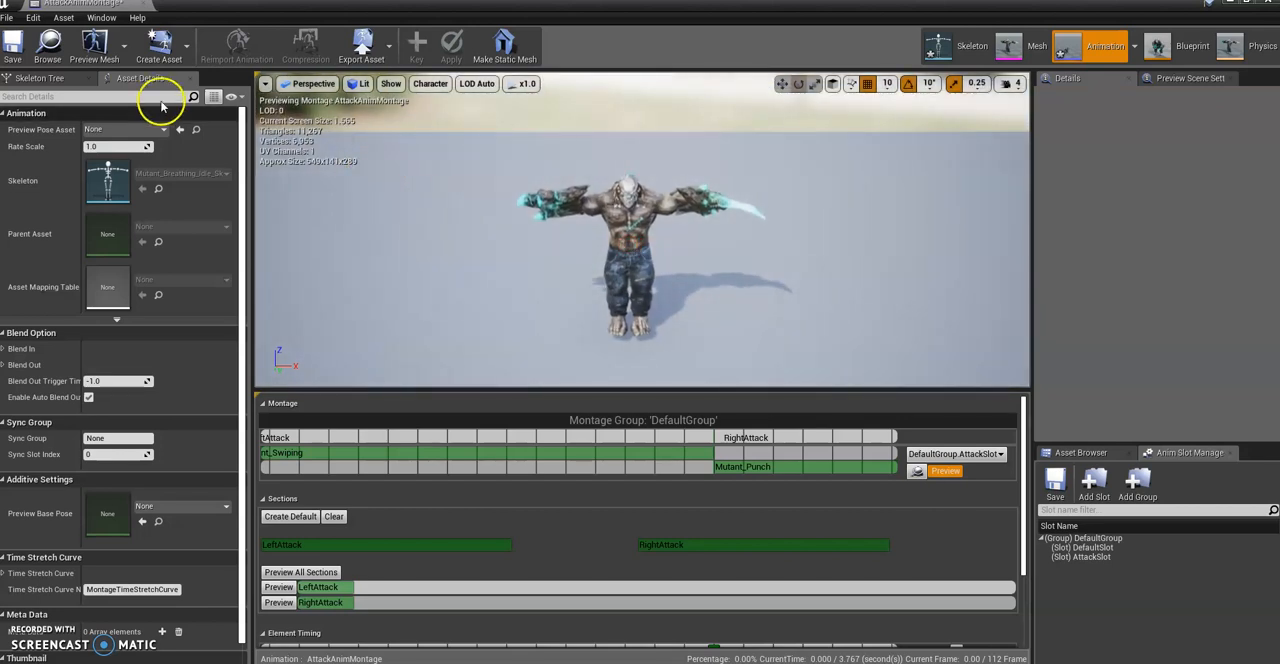
{"action": "left_click", "coordinate": [14, 45]}
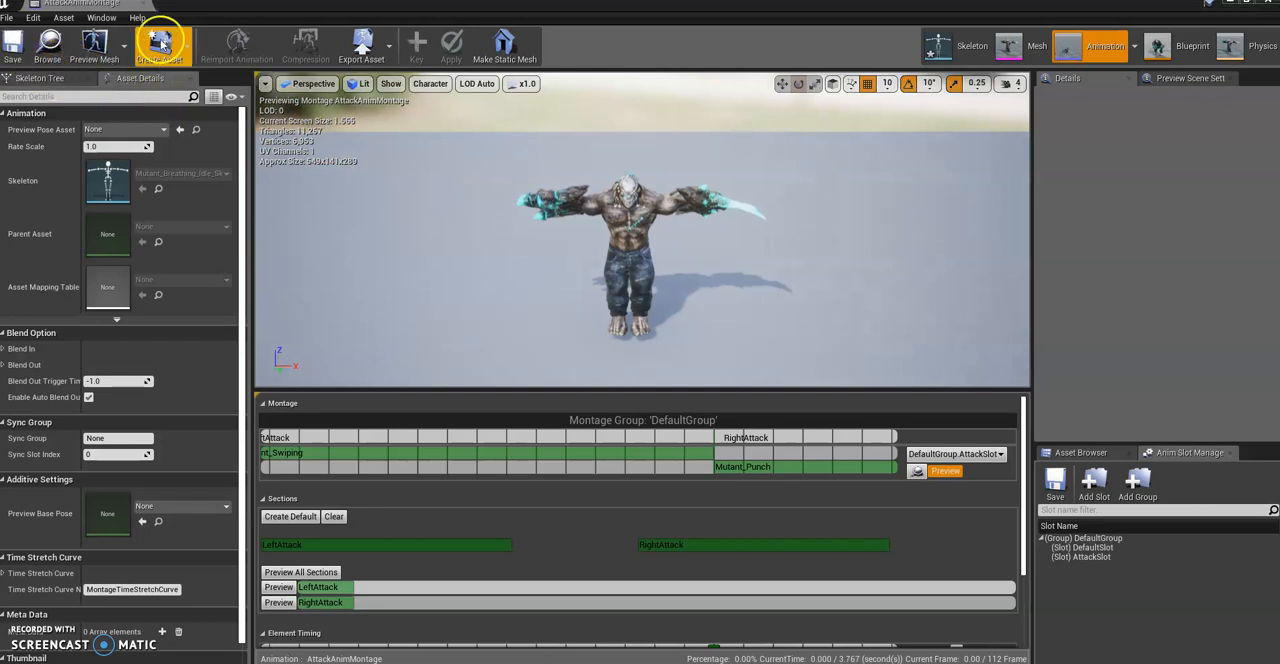
Step: Return to the level editor, open MutantAnim_BP from the Animations folder and go up to its Anim Graph
{"action": "left_click", "coordinate": [125, 5]}
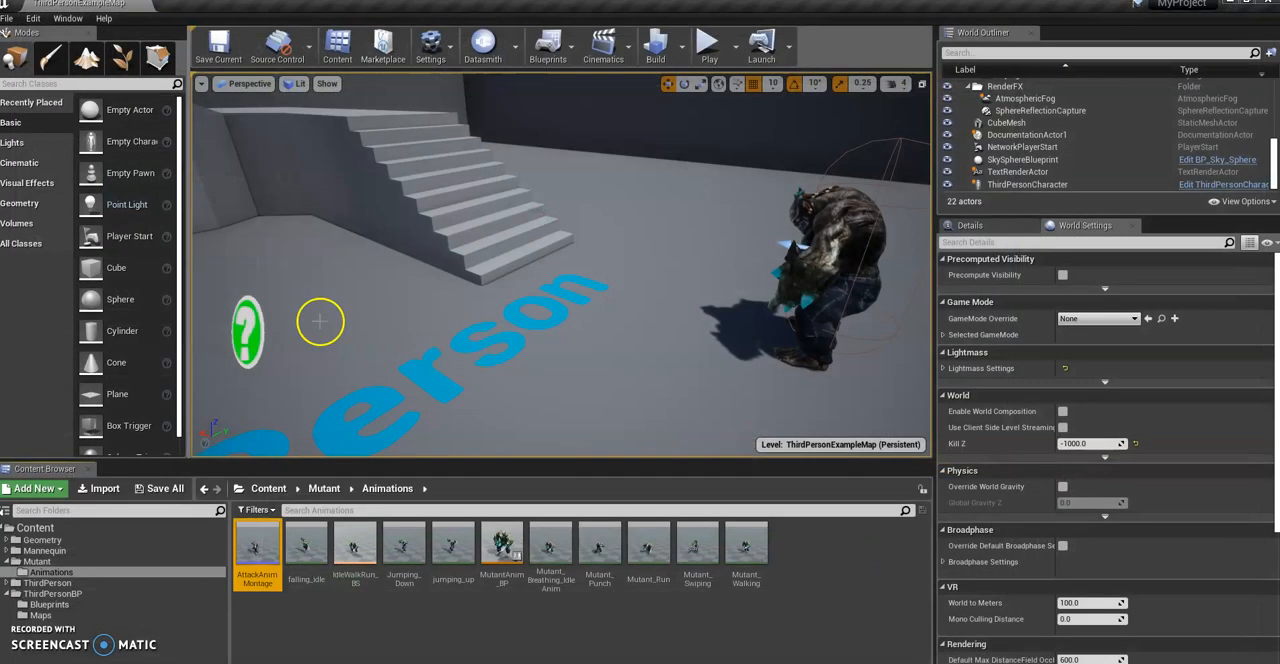
{"action": "left_click", "coordinate": [575, 625]}
{"action": "scroll", "coordinate": [600, 343], "scroll_direction": "down", "scroll_amount": 6}
{"action": "right_click_drag", "start_coordinate": [600, 343], "coordinate": [672, 317]}
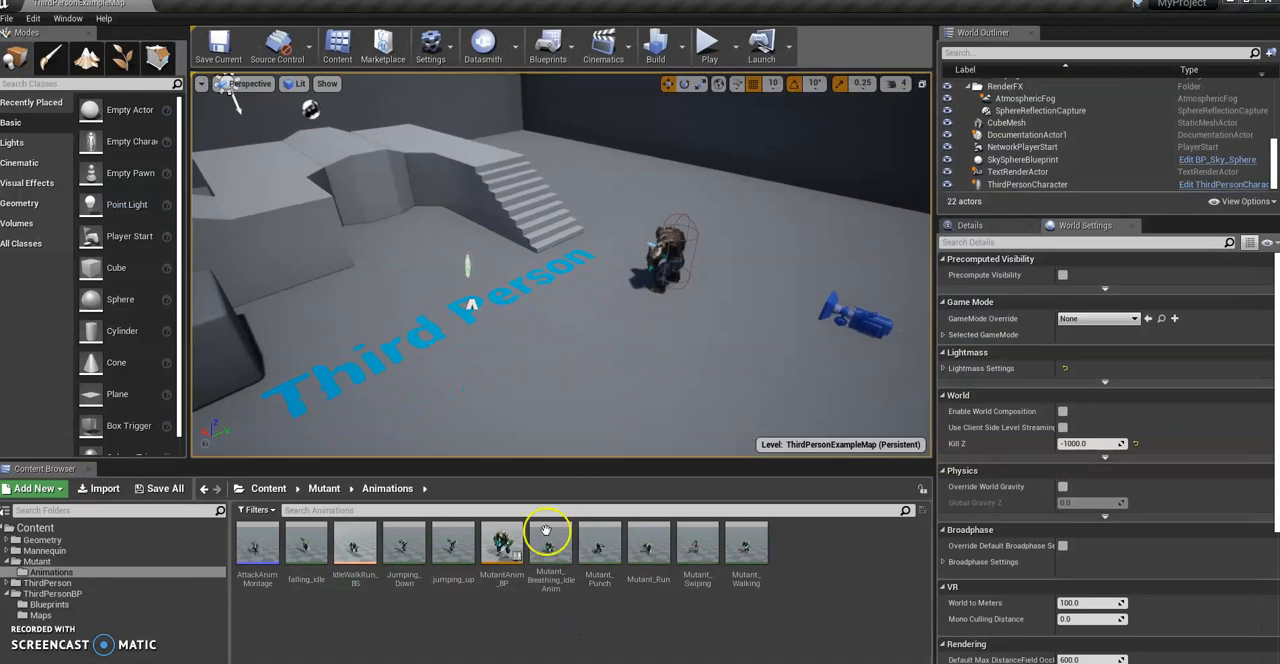
{"action": "double_click", "coordinate": [501, 543]}
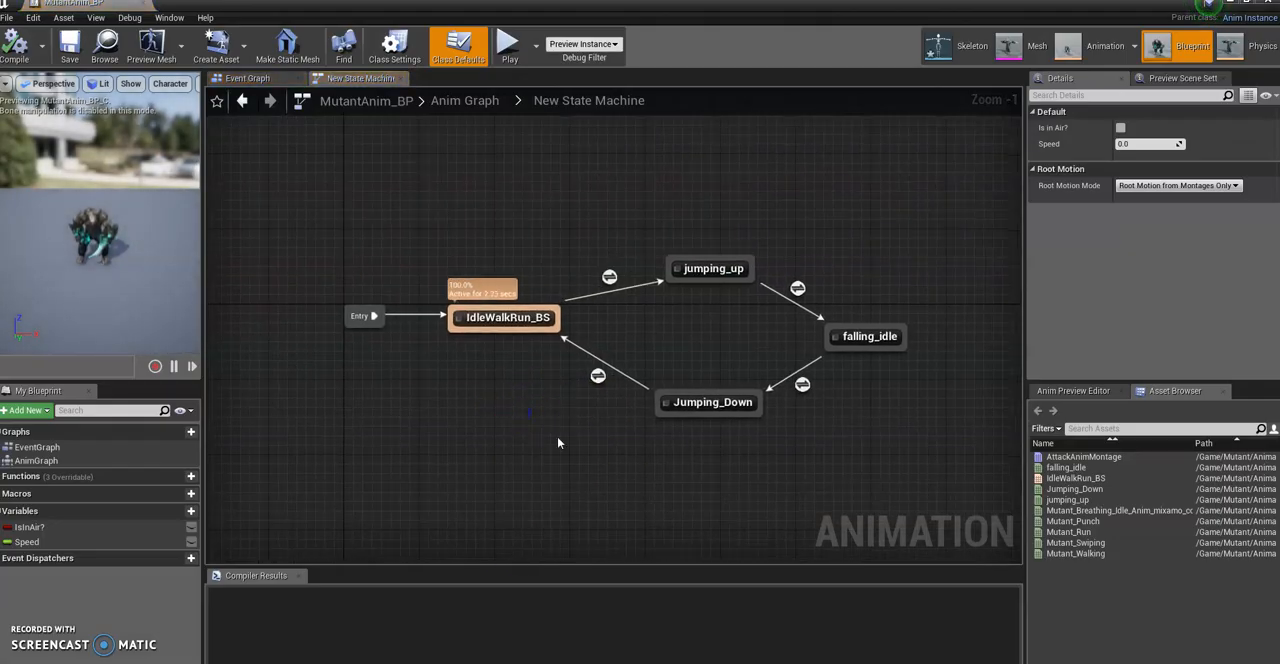
{"action": "left_click", "coordinate": [242, 100]}
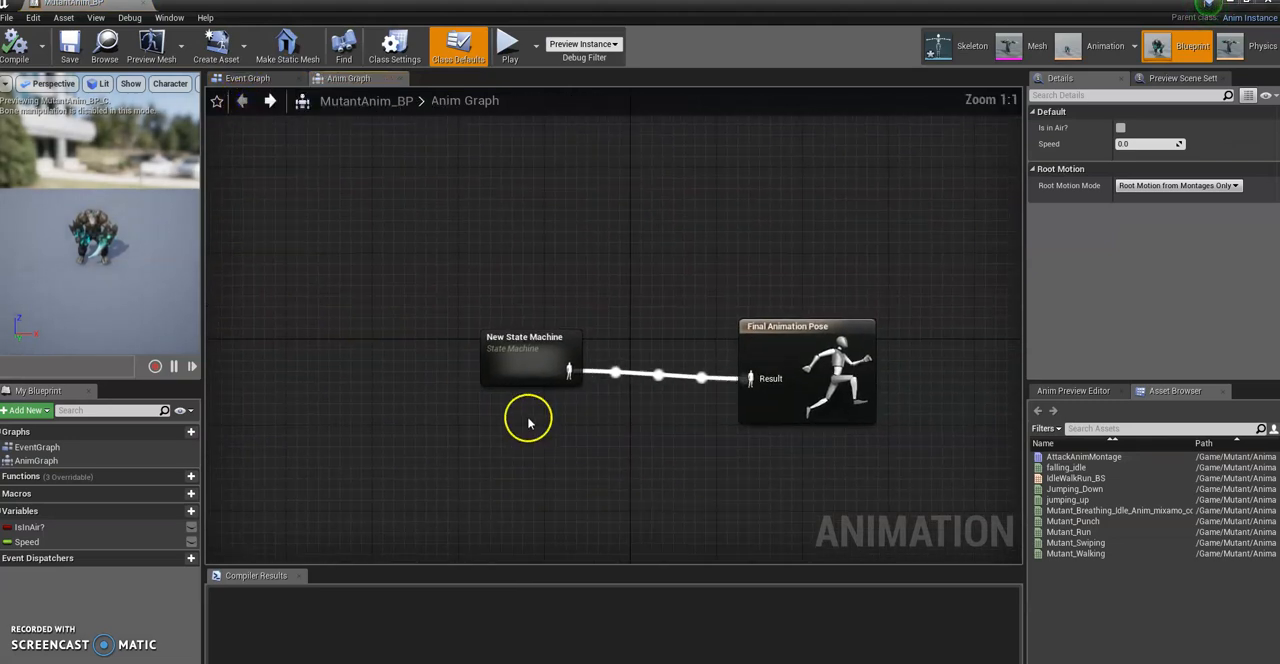
Step: Space out the New State Machine and Final Animation Pose nodes in the Anim Graph to make room between them
{"action": "right_click_drag", "start_coordinate": [651, 459], "coordinate": [566, 435]}
{"action": "left_click_drag", "start_coordinate": [455, 316], "coordinate": [434, 250]}
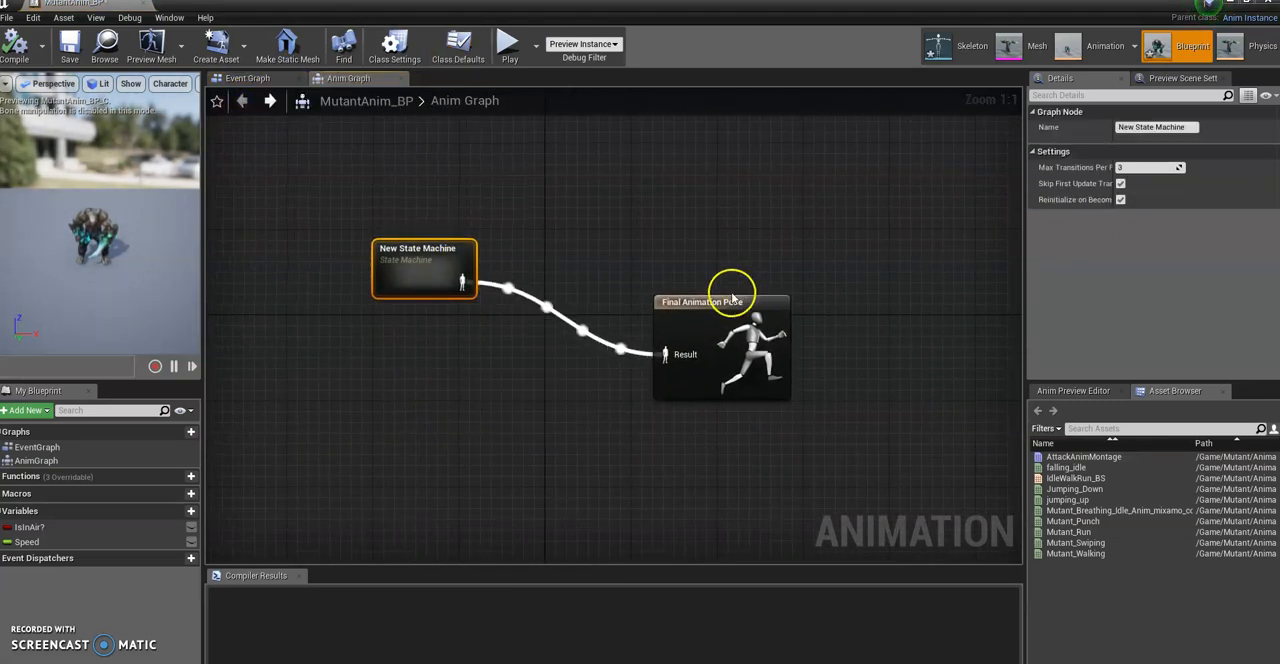
{"action": "left_click_drag", "start_coordinate": [733, 298], "coordinate": [753, 223]}
{"action": "left_click_drag", "start_coordinate": [432, 262], "coordinate": [403, 222]}
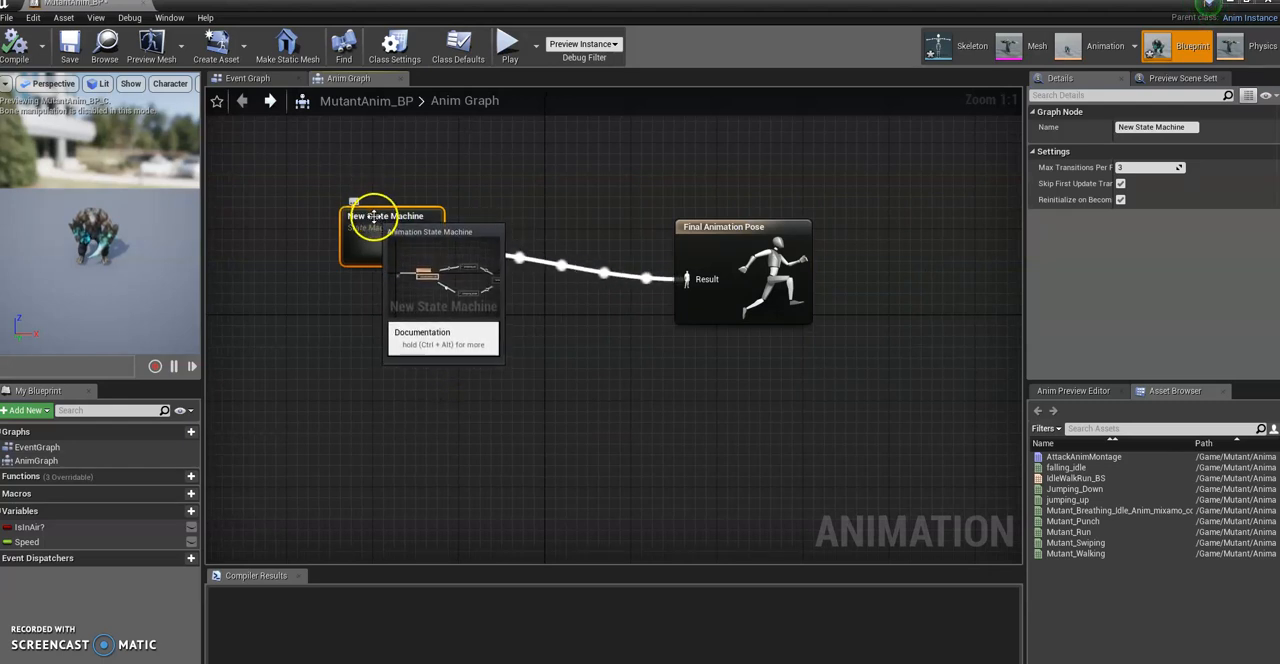
Step: Rename the New State Machine node as MovementState
{"action": "left_click_drag", "start_coordinate": [1190, 126], "coordinate": [1083, 136]}
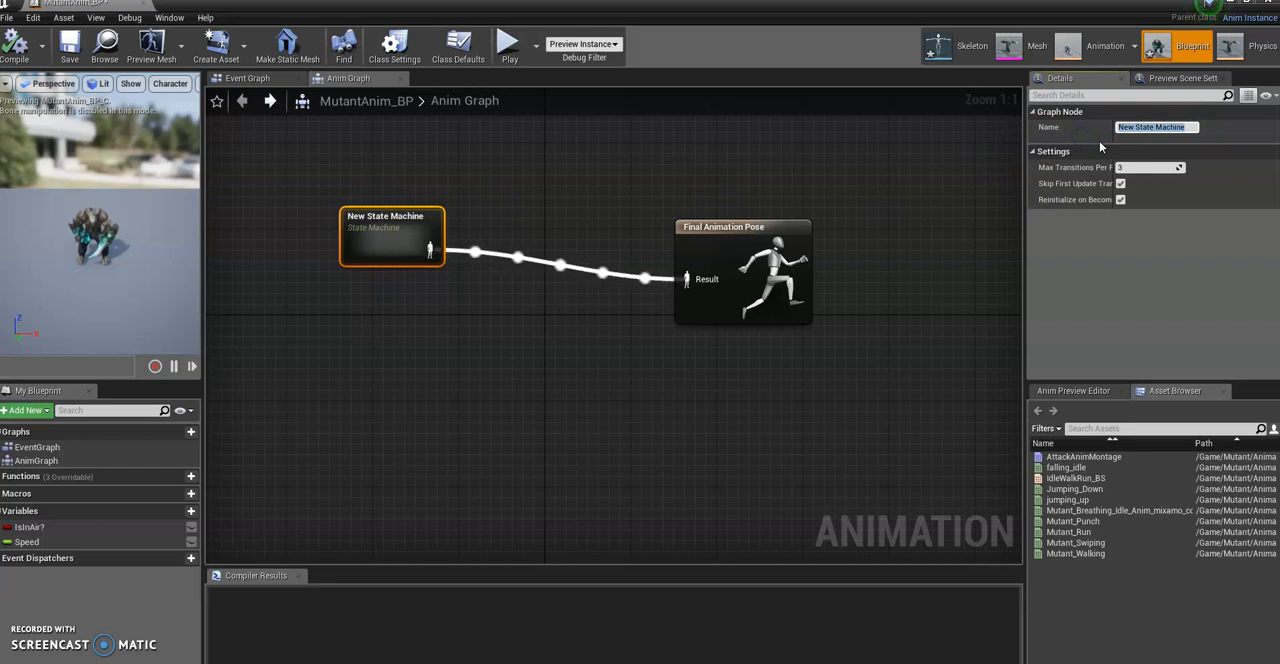
{"action": "type", "text": "M"}
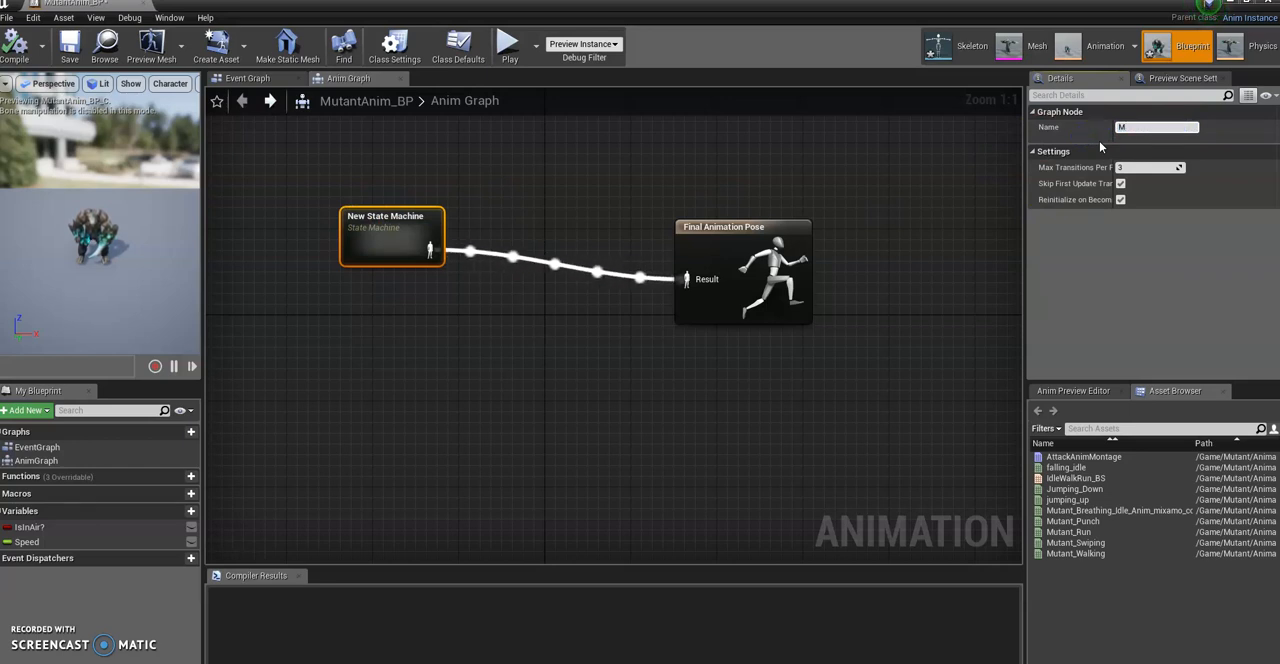
{"action": "type", "text": "ovement"}
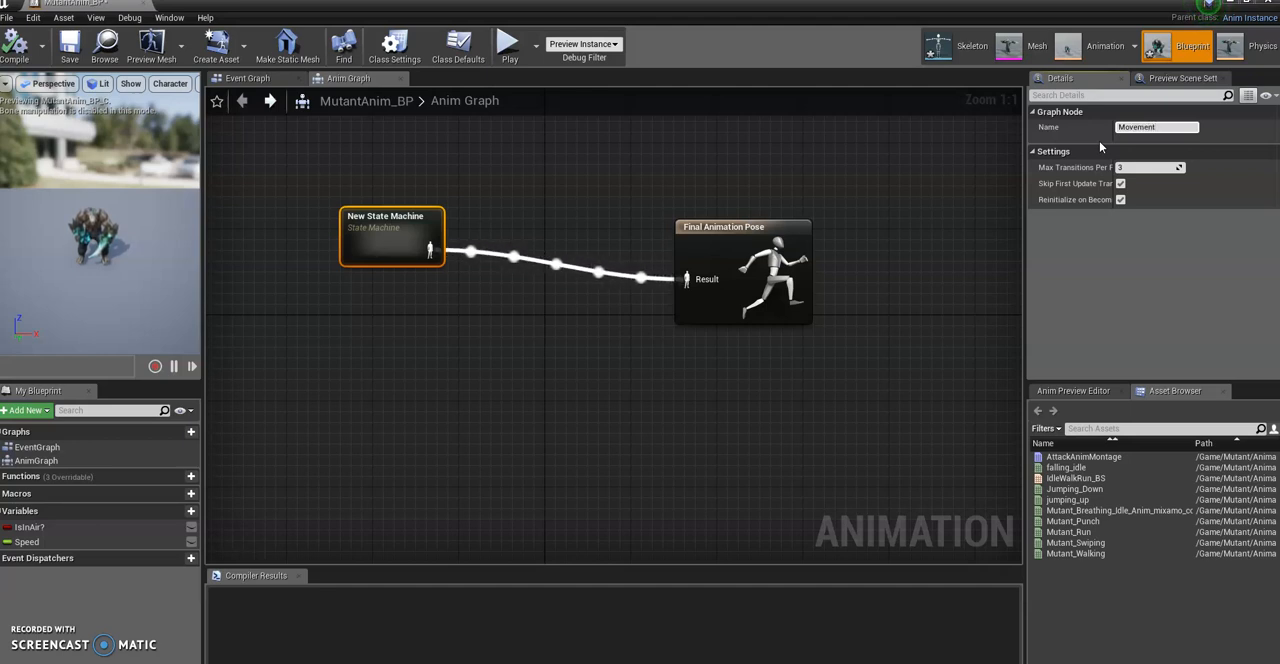
{"action": "type", "text": "State"}
{"action": "key", "text": "Return"}
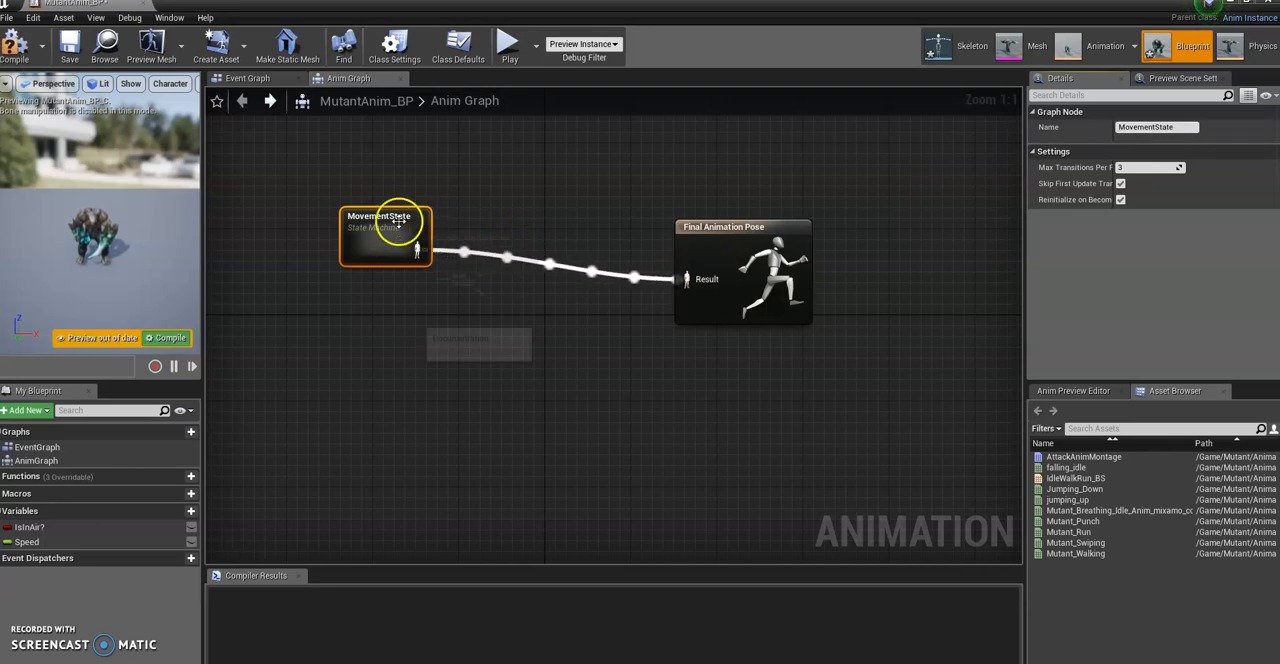
Step: Move the MovementState node further from Final Animation Pose and break the pose link between the two nodes
{"action": "left_click_drag", "start_coordinate": [399, 222], "coordinate": [377, 222]}
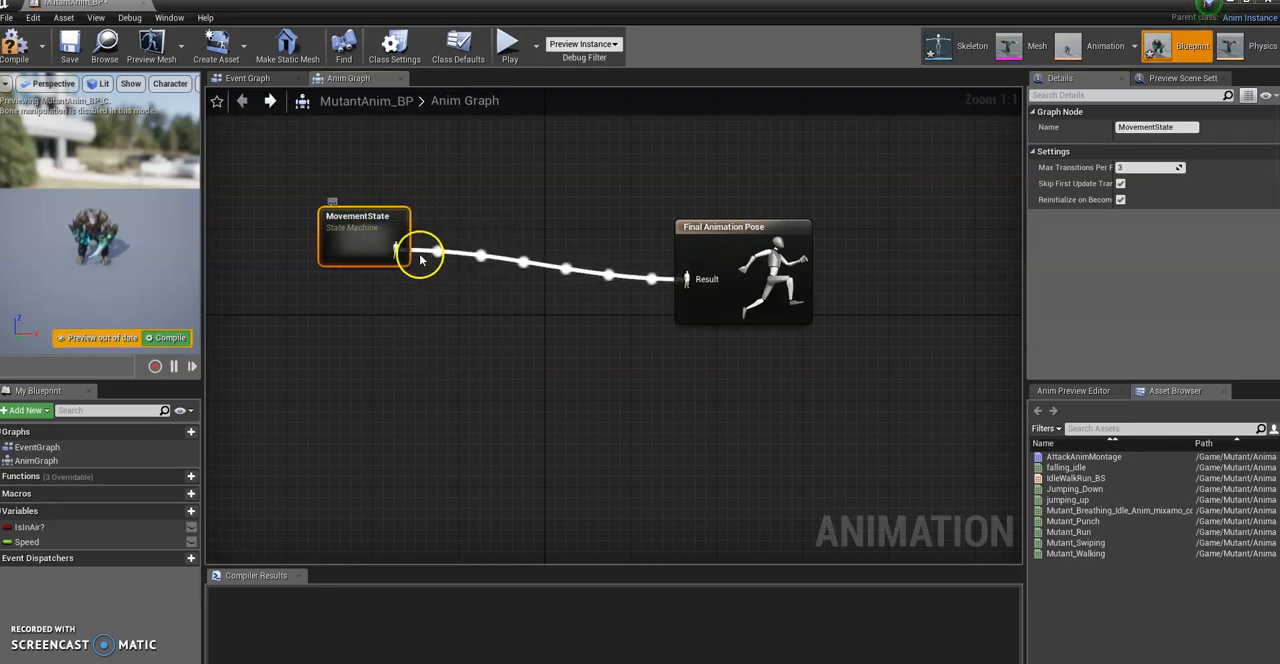
{"action": "left_click", "coordinate": [428, 252]}
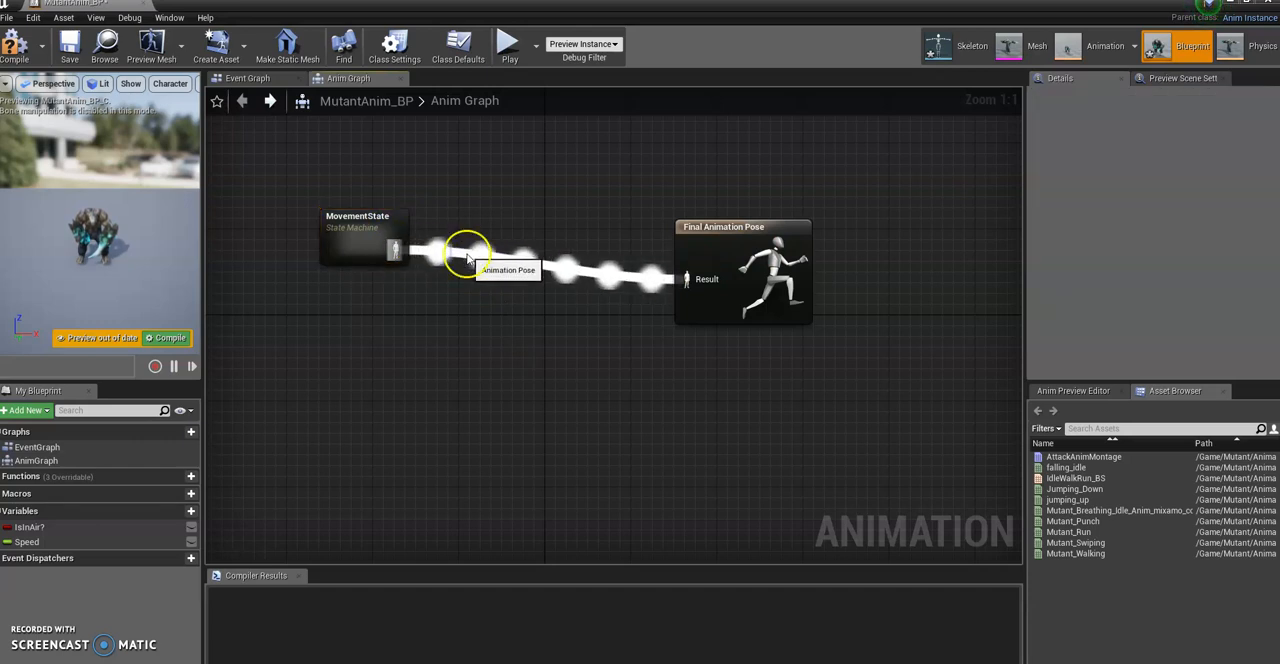
{"action": "left_click", "coordinate": [470, 259], "text": "alt"}
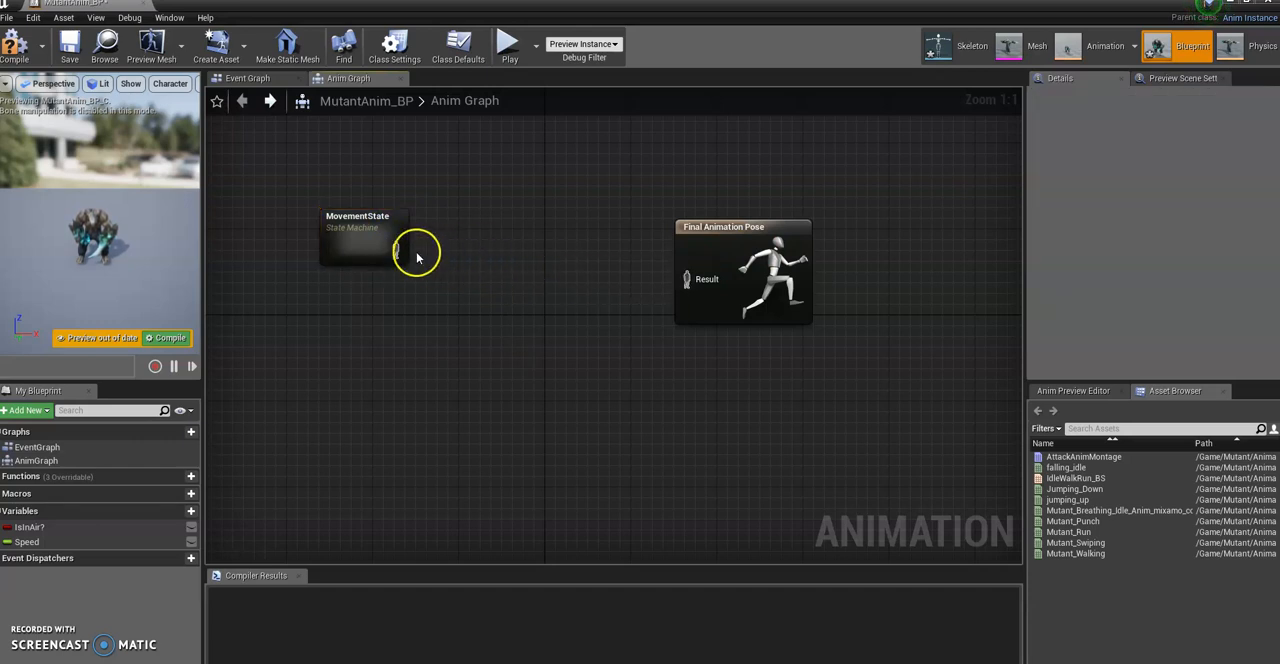
Step: Feed the MovementState output pose into a new Save cached pose node
{"action": "left_click_drag", "start_coordinate": [395, 250], "coordinate": [486, 228]}
{"action": "type", "text": "cache"}
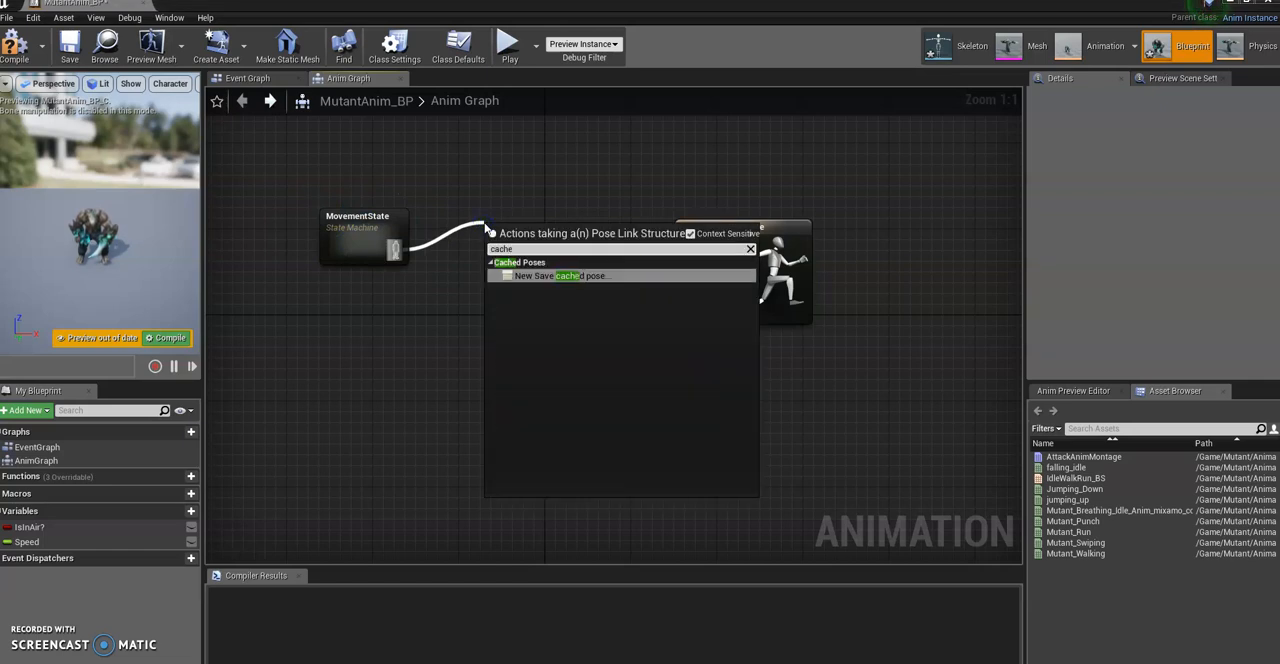
{"action": "left_click", "coordinate": [545, 275]}
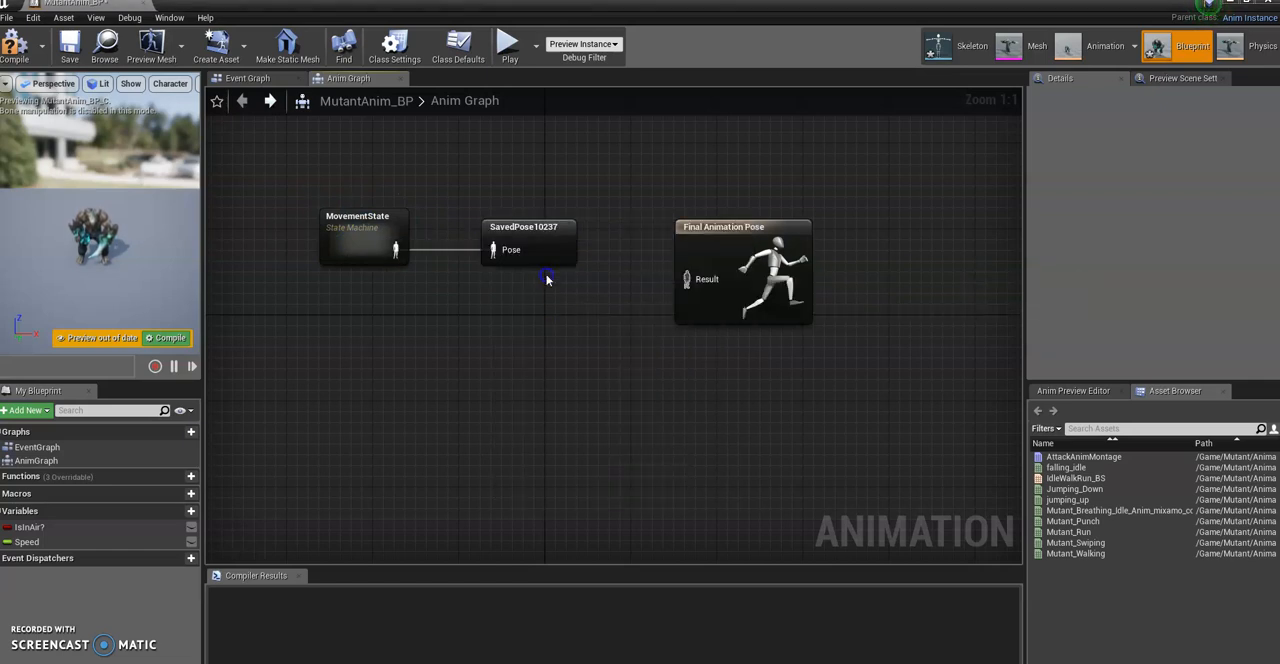
Step: Rename the cached pose node as MovementCache and shift it and MovementState farther up and left in the graph
{"action": "left_click_drag", "start_coordinate": [532, 229], "coordinate": [518, 218]}
{"action": "left_click", "coordinate": [1148, 127]}
{"action": "left_click_drag", "start_coordinate": [1184, 127], "coordinate": [1082, 130]}
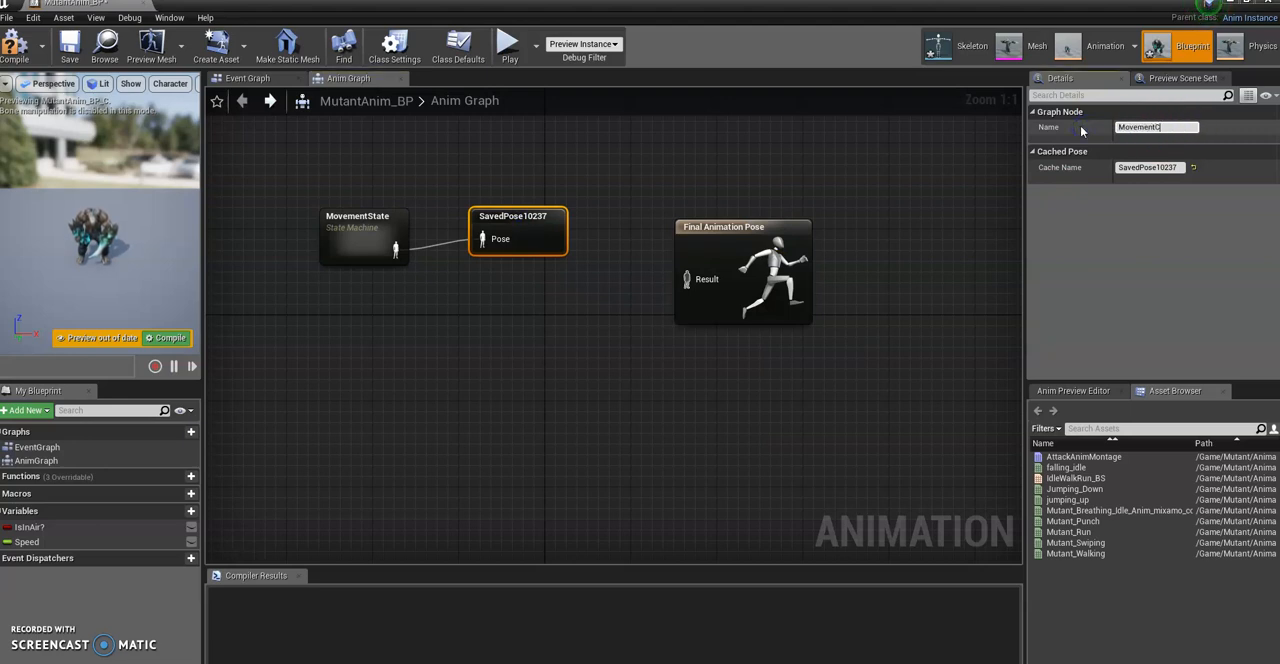
{"action": "key", "text": "Return"}
{"action": "left_click_drag", "start_coordinate": [535, 220], "coordinate": [514, 199]}
{"action": "left_click_drag", "start_coordinate": [328, 213], "coordinate": [305, 191]}
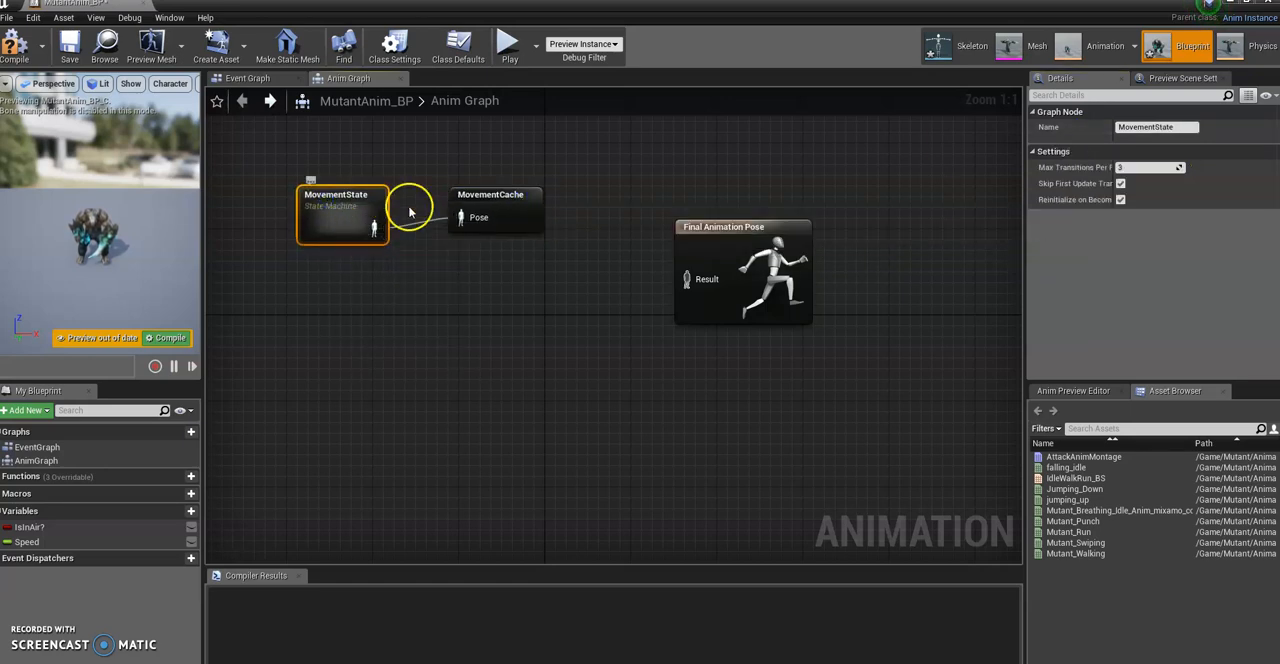
Step: Look inside the MovementState state machine and return to the Anim Graph
{"action": "double_click", "coordinate": [345, 205]}
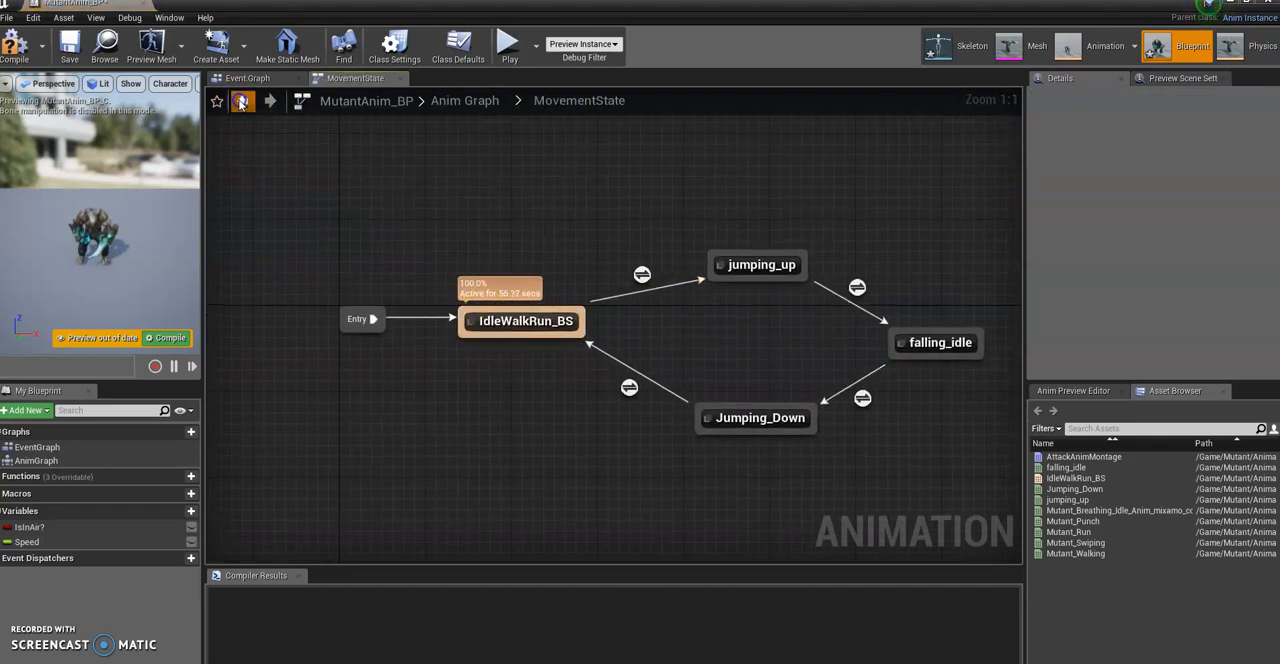
{"action": "left_click", "coordinate": [242, 100]}
Step: Rearrange the MovementState and MovementCache nodes and move Final Animation Pose slightly farther right in the Anim Graph
{"action": "left_click", "coordinate": [500, 190]}
{"action": "left_click_drag", "start_coordinate": [500, 190], "coordinate": [509, 198]}
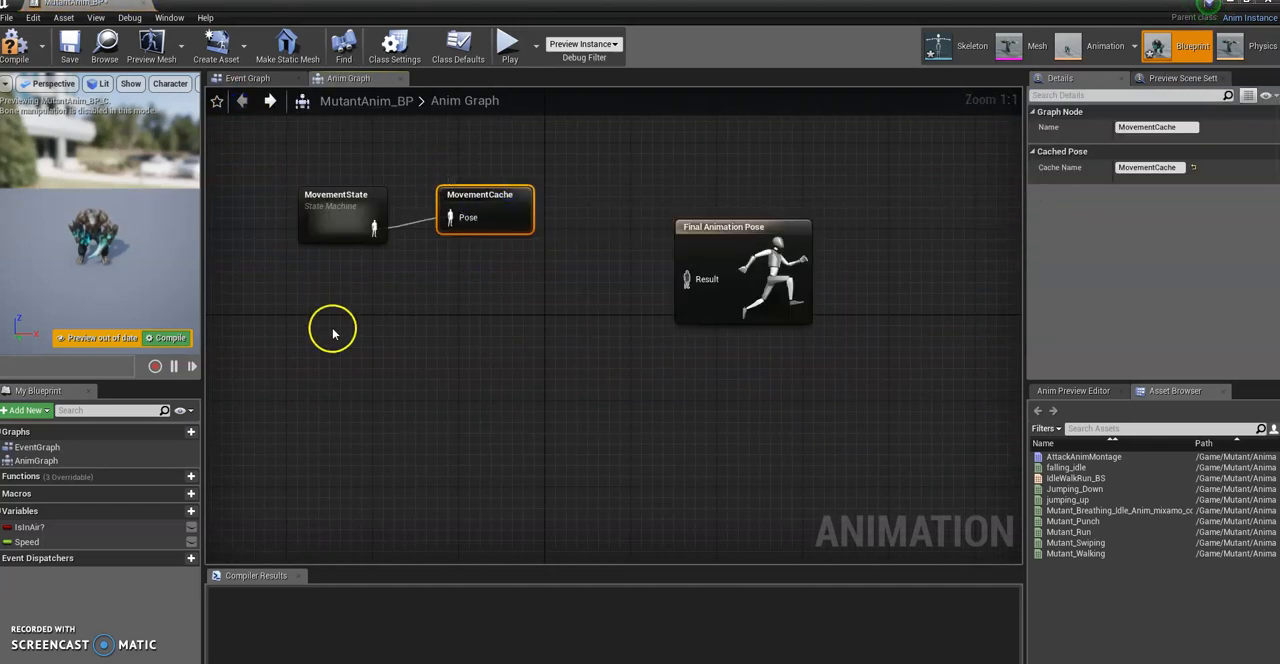
{"action": "left_click", "coordinate": [422, 288]}
{"action": "left_click_drag", "start_coordinate": [338, 196], "coordinate": [314, 205]}
{"action": "left_click_drag", "start_coordinate": [460, 195], "coordinate": [472, 195]}
{"action": "left_click_drag", "start_coordinate": [331, 202], "coordinate": [354, 193]}
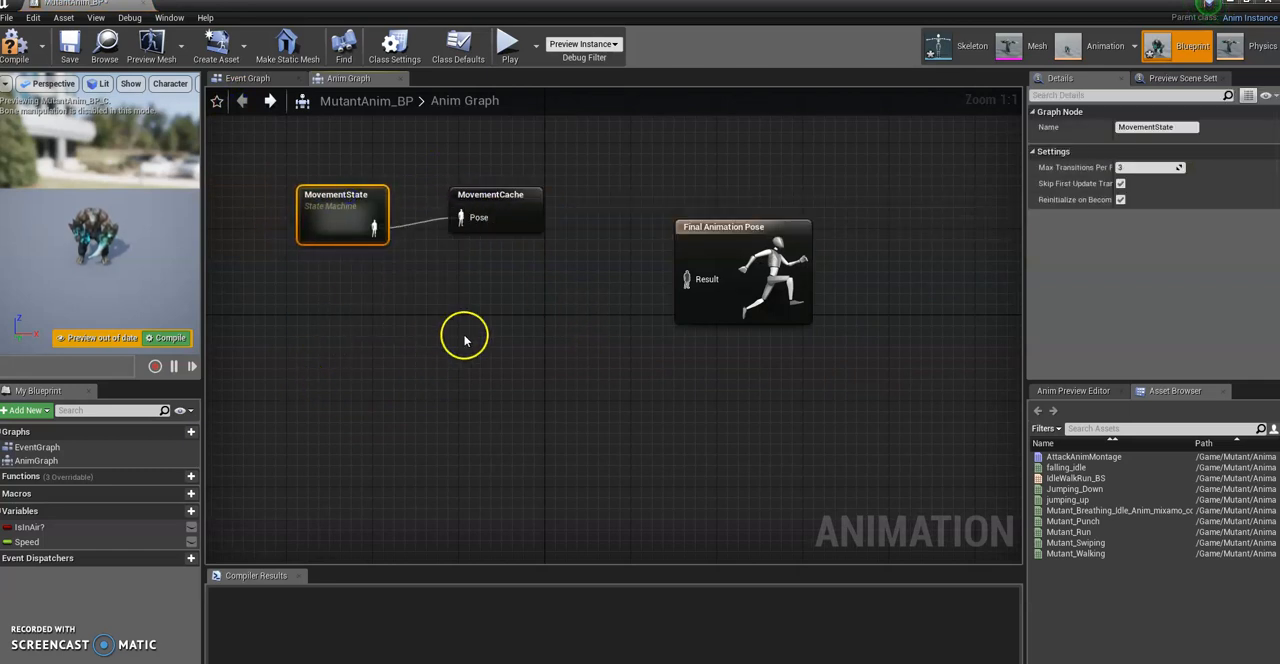
{"action": "left_click_drag", "start_coordinate": [766, 223], "coordinate": [788, 223]}
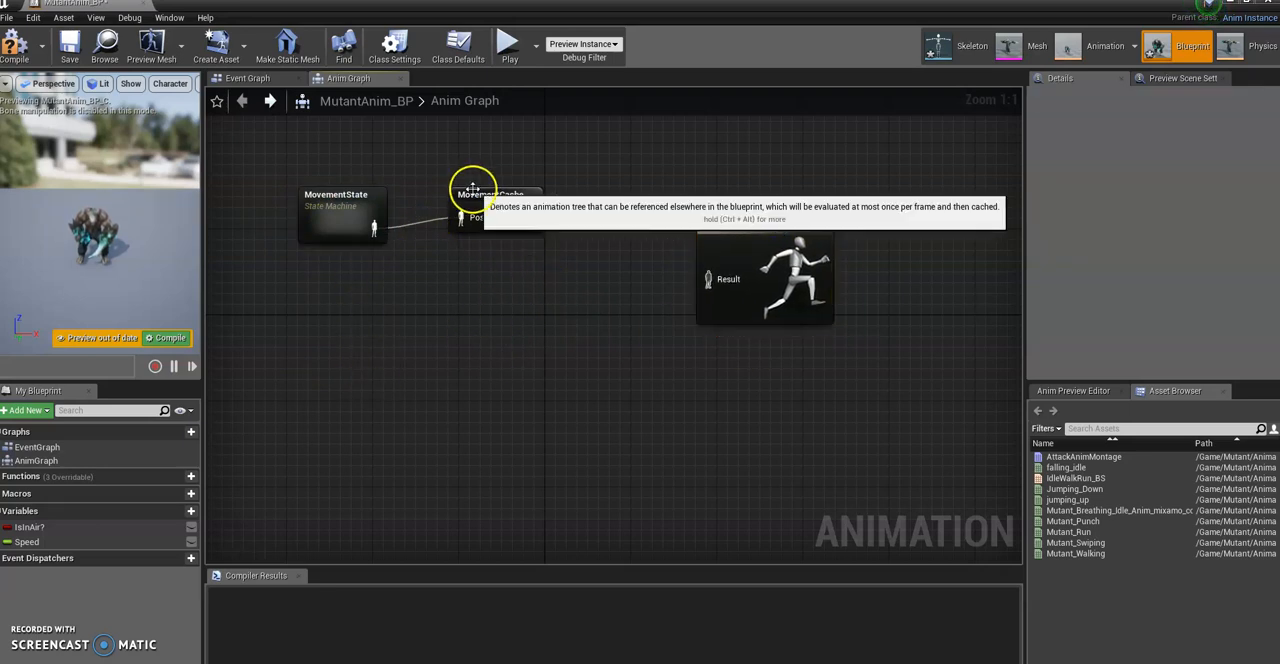
{"action": "left_click_drag", "start_coordinate": [466, 192], "coordinate": [488, 192]}
{"action": "left_click_drag", "start_coordinate": [330, 196], "coordinate": [352, 207]}
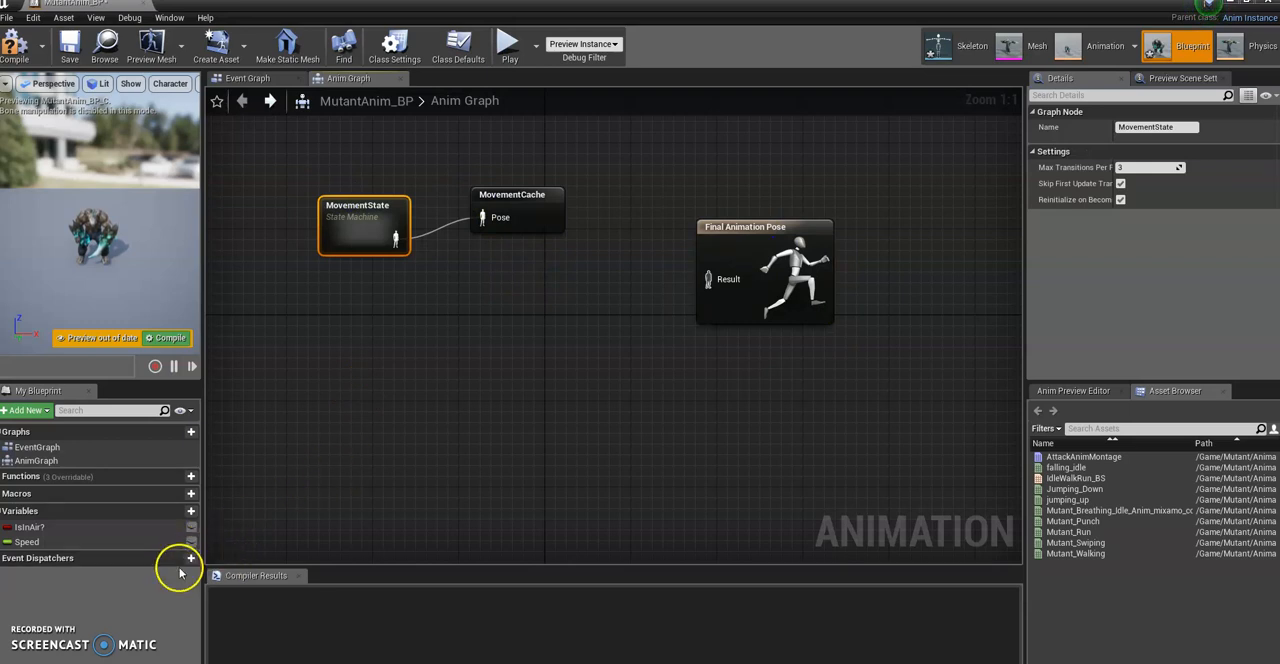
{"action": "left_click", "coordinate": [434, 317]}
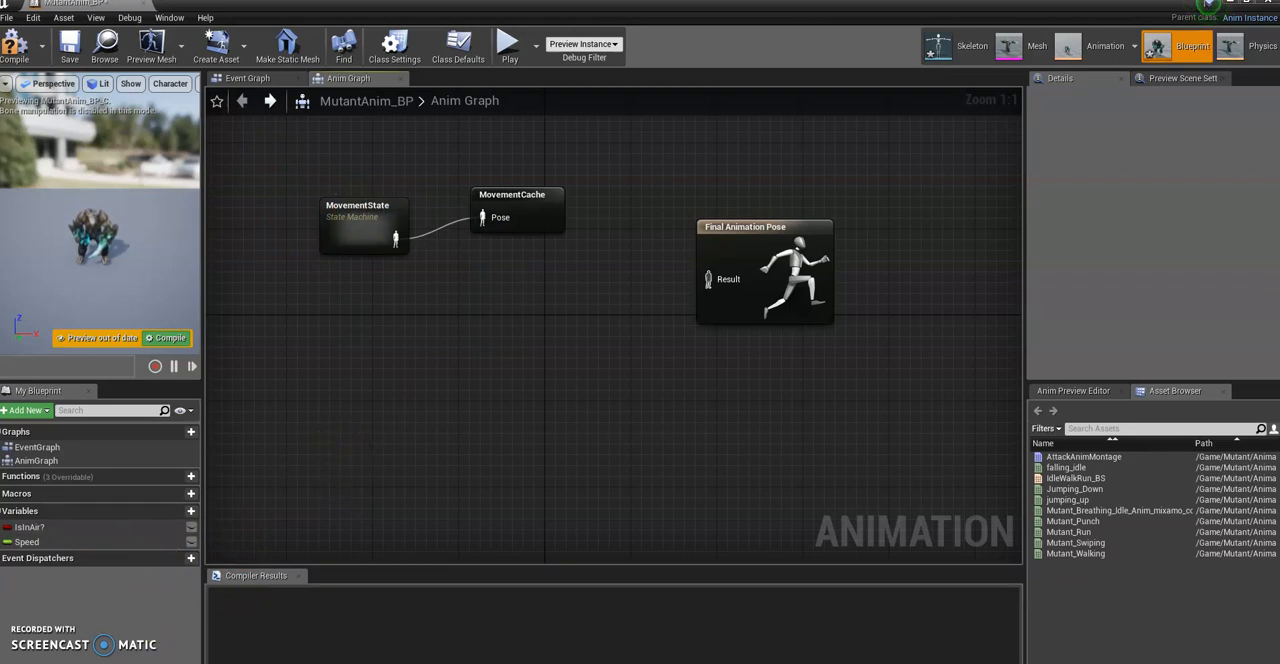
{"action": "right_click_drag", "start_coordinate": [486, 338], "coordinate": [520, 358]}
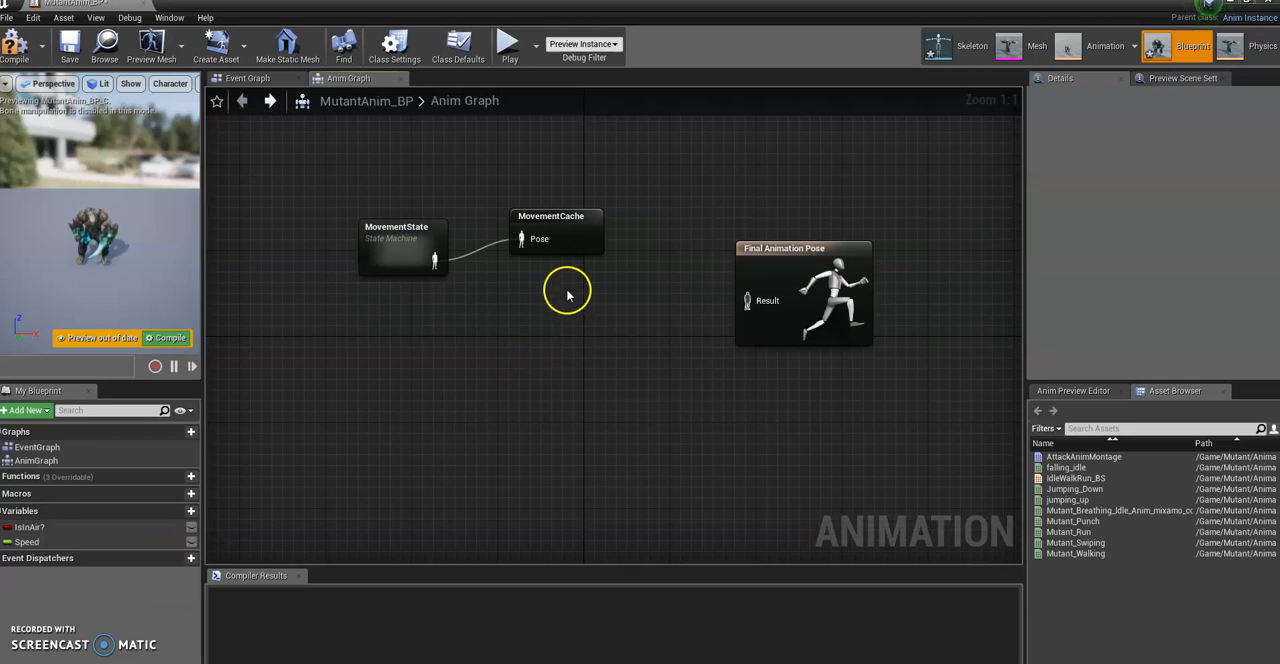